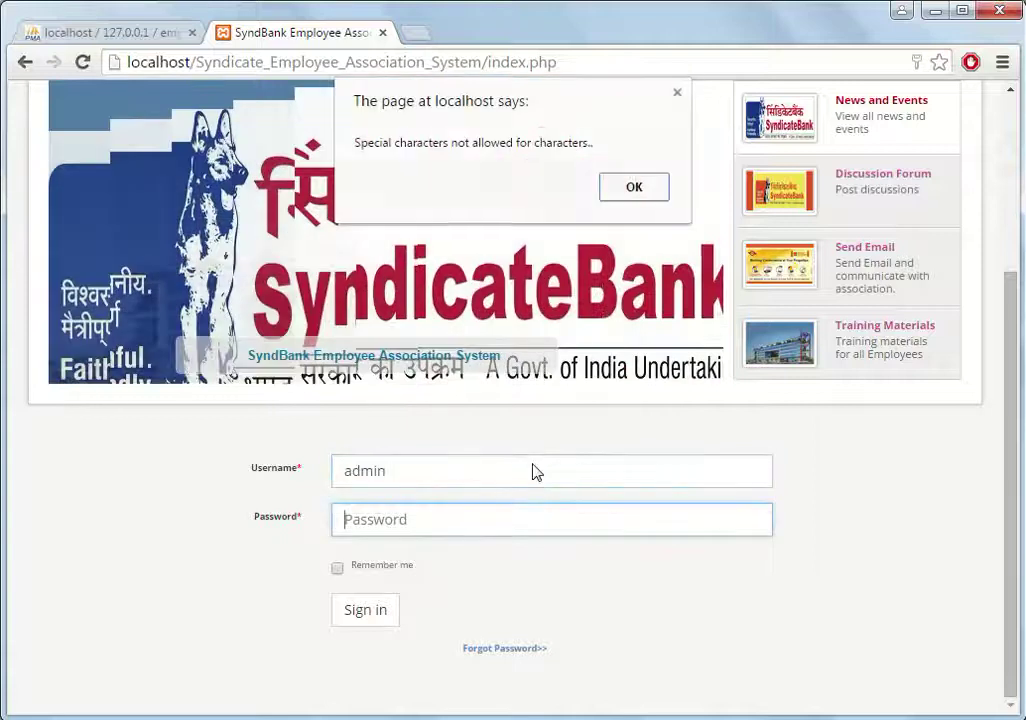
Sign in to the admin account with its password and look over the dashboard.
left_click(633, 188)
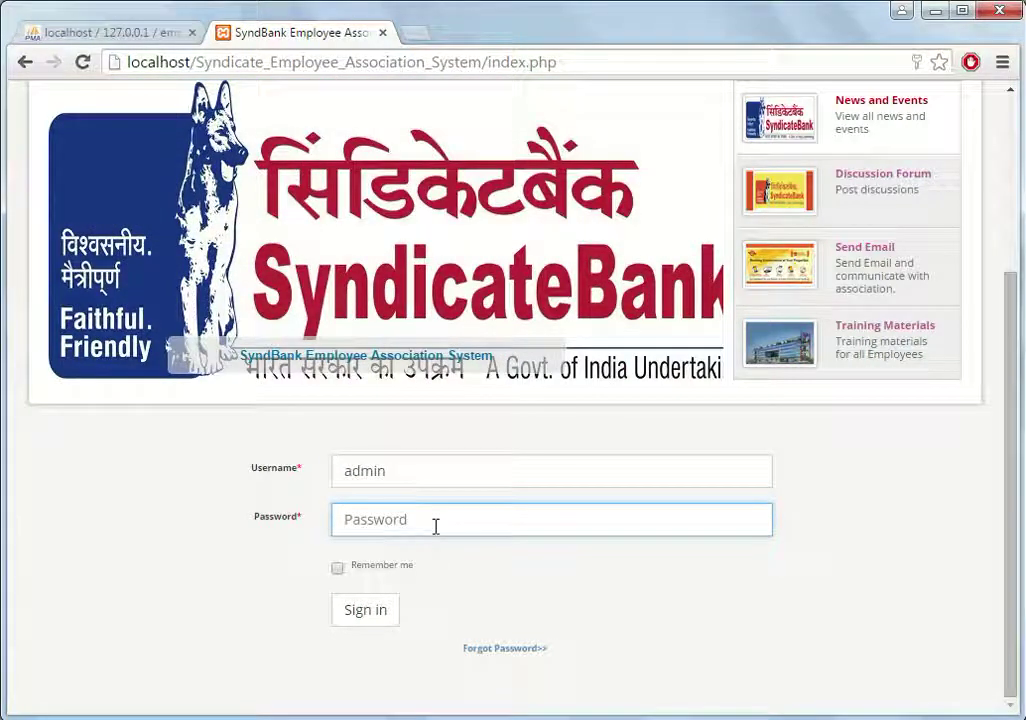
left_click(361, 610)
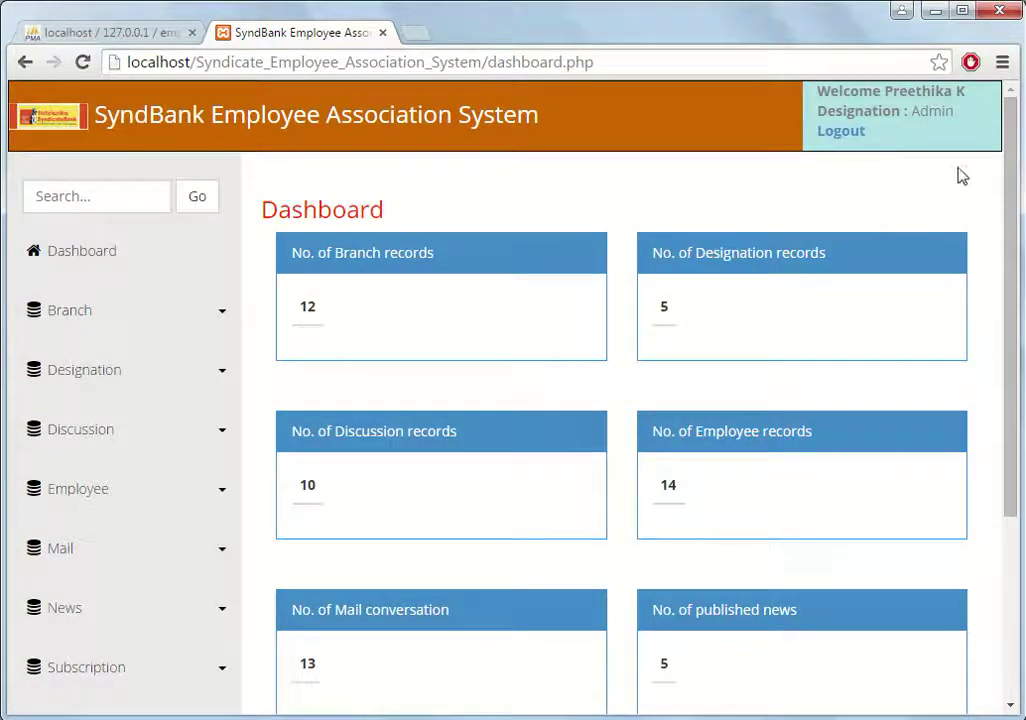
left_click_drag(1014, 126, 1010, 100)
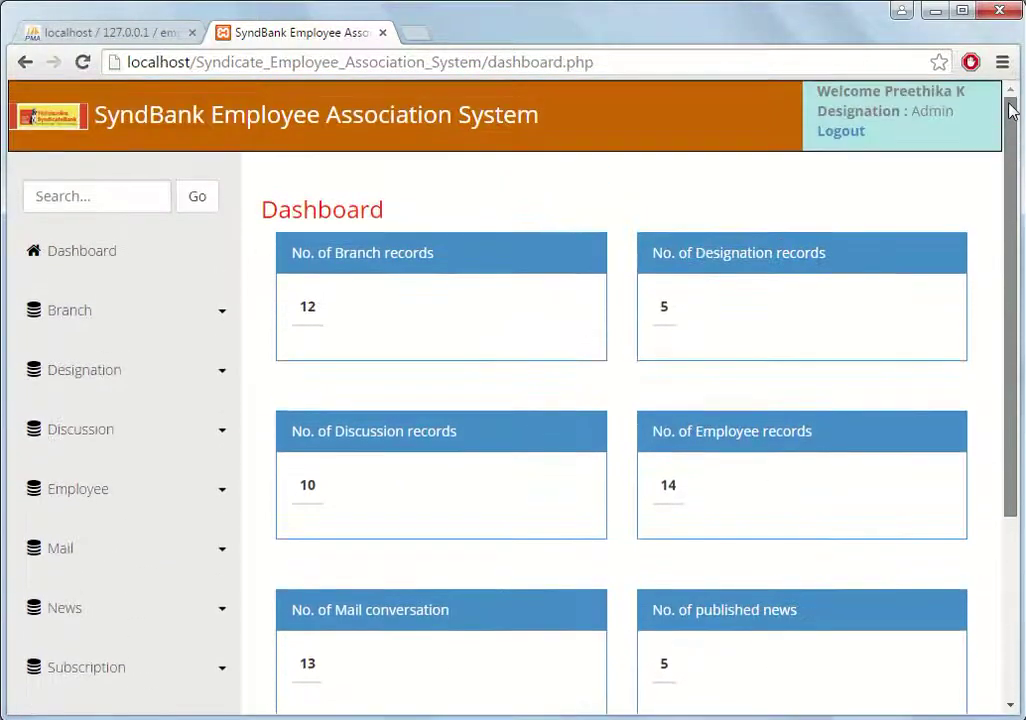
Start a new branch record and set its branch name to New Delhi.
left_click(208, 313)
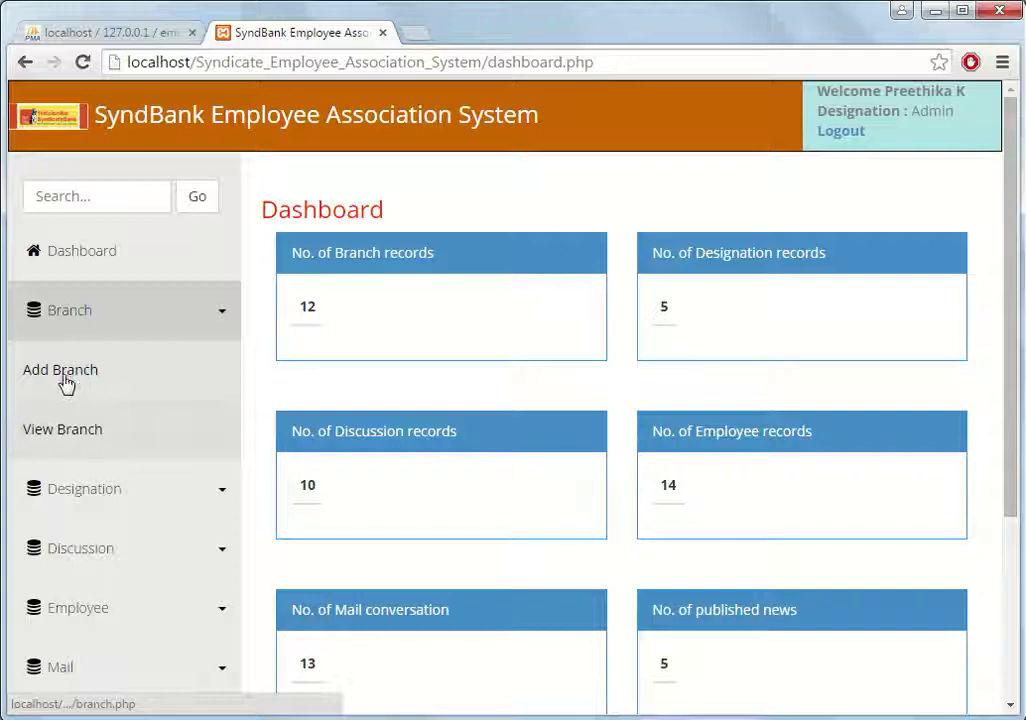
left_click(62, 372)
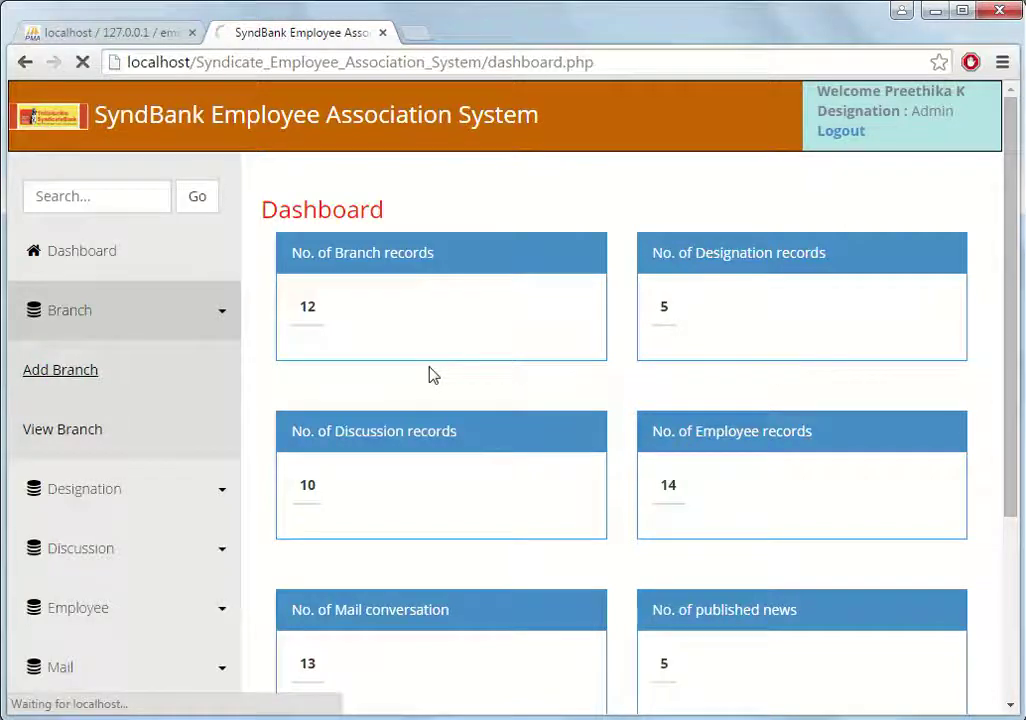
left_click(373, 306)
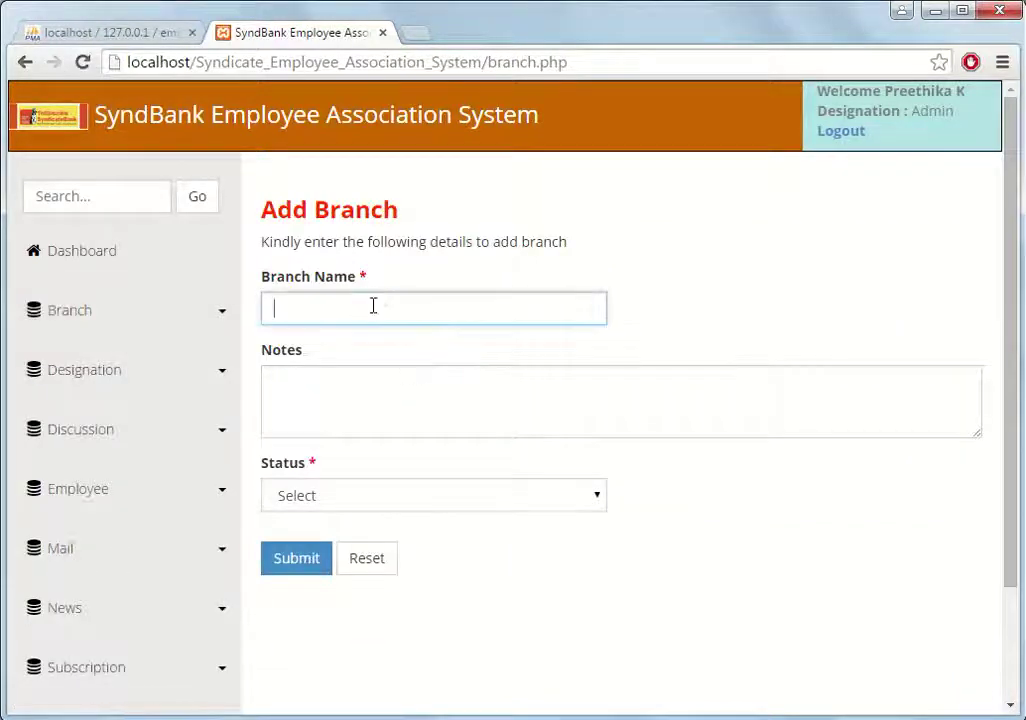
type("Mangalore")
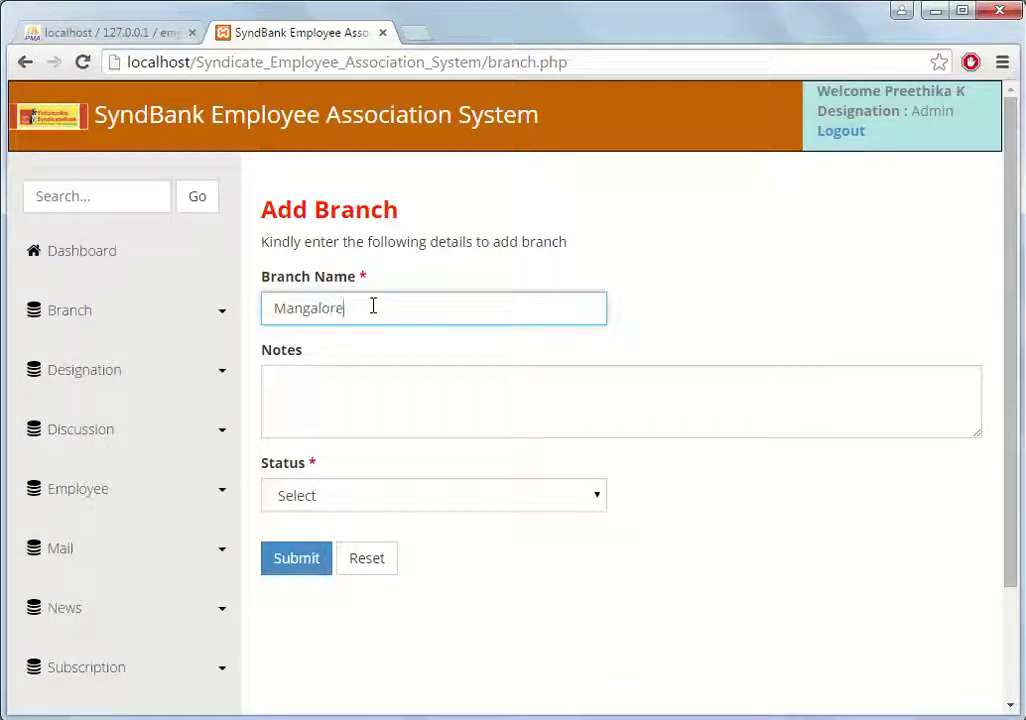
left_click_drag(372, 307, 87, 313)
key("BackSpace")
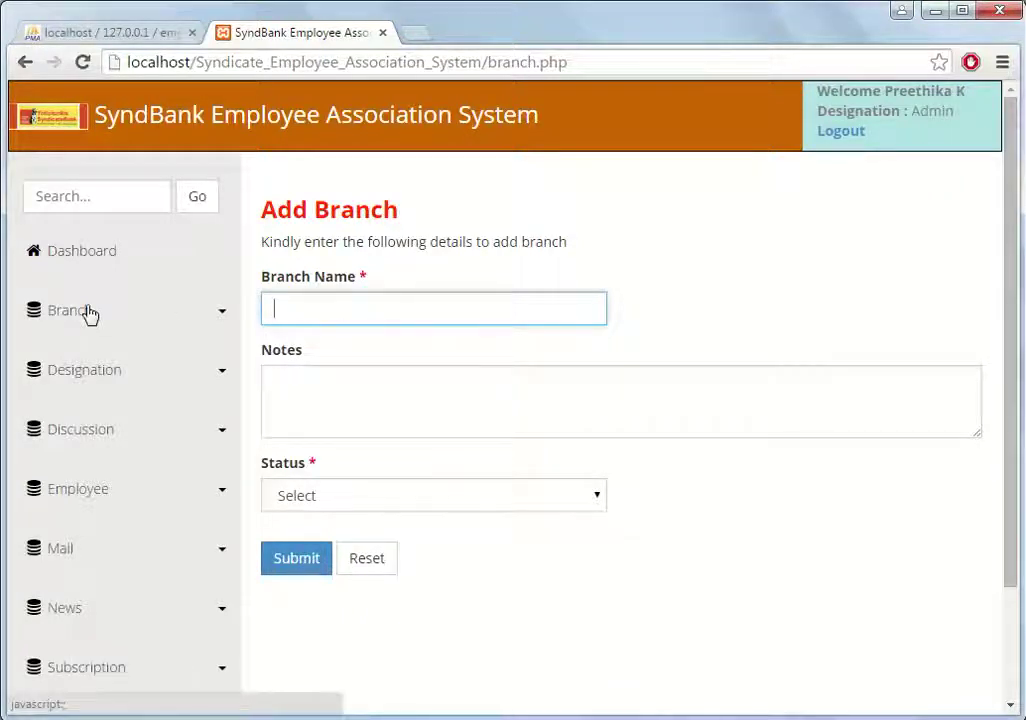
type("New Delhi")
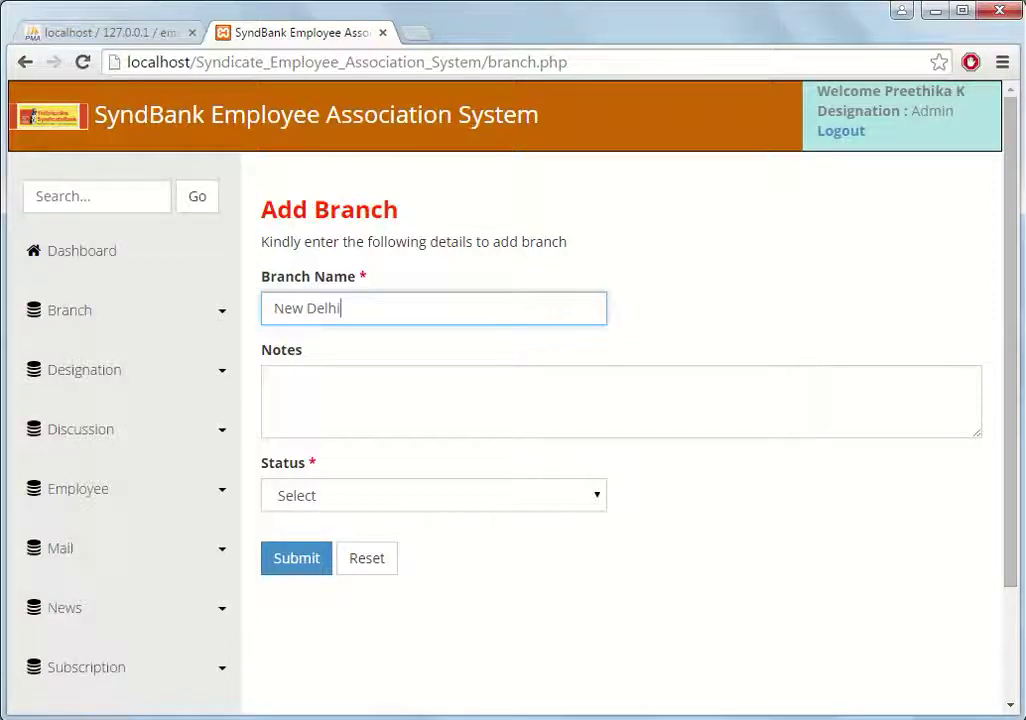
Set the New Delhi branch's status to Active and submit the record.
left_click(313, 558)
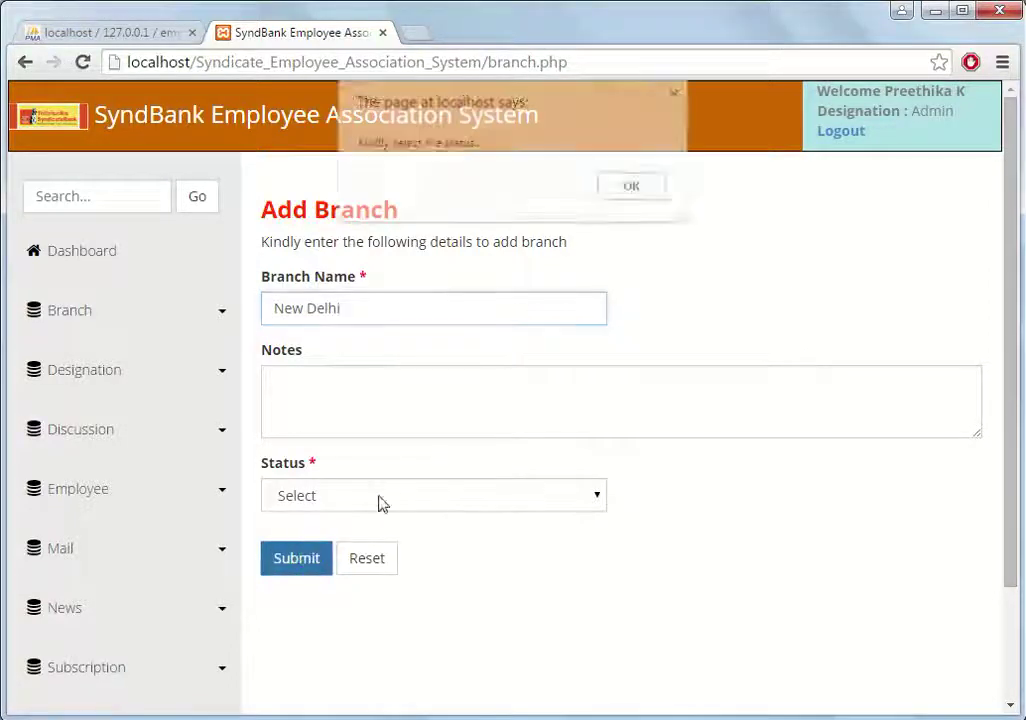
left_click(622, 186)
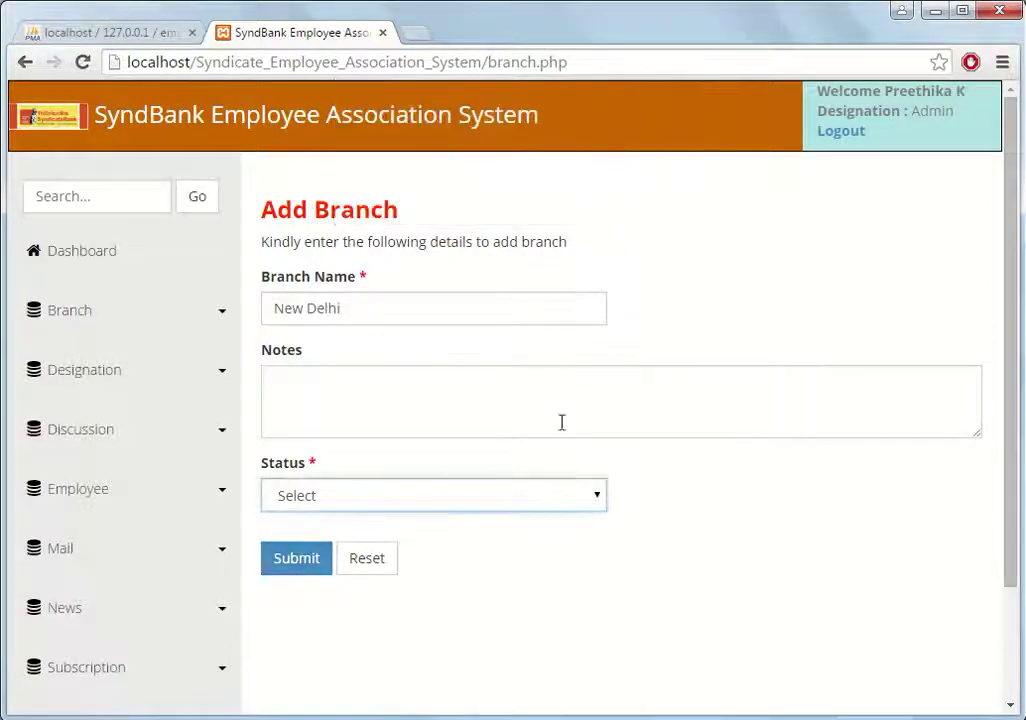
left_click(575, 495)
left_click(500, 547)
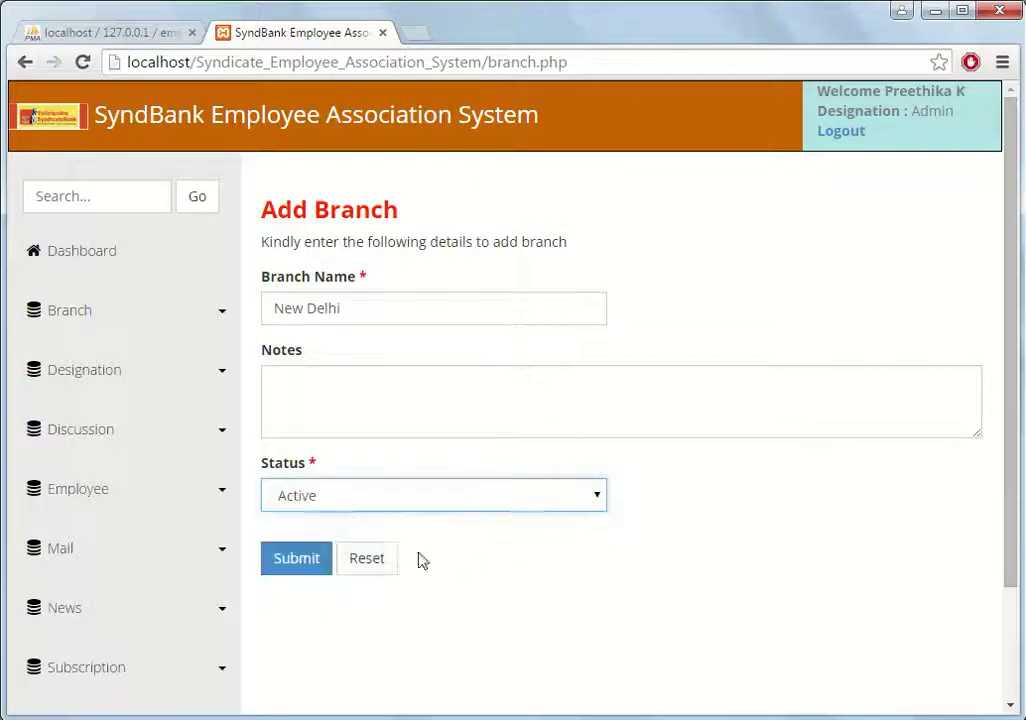
left_click(296, 558)
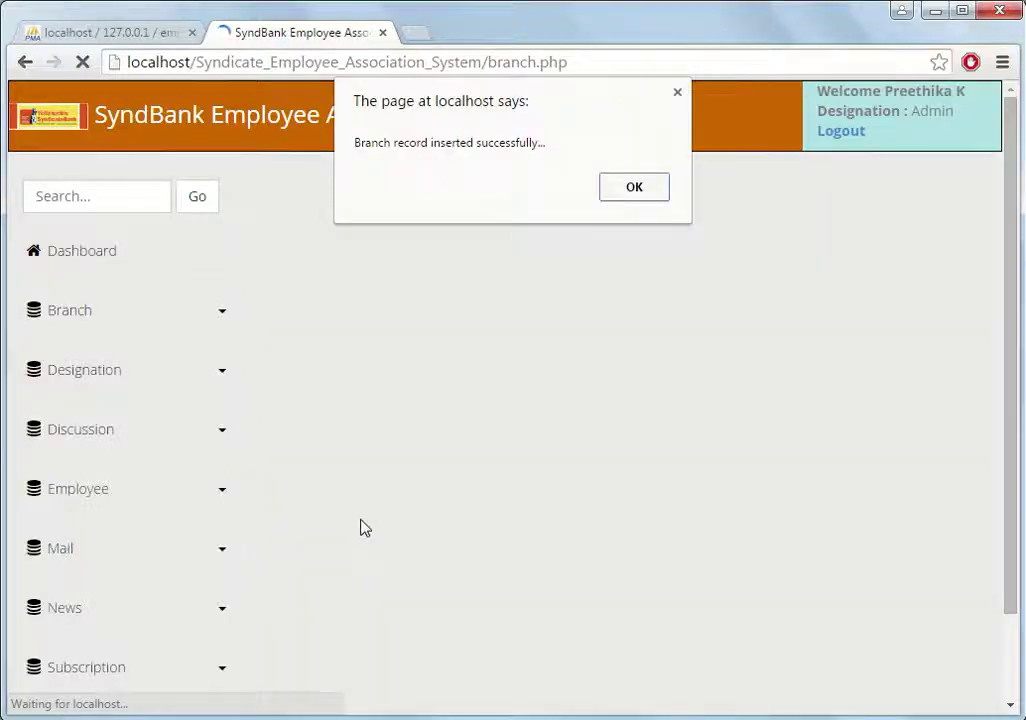
left_click(633, 185)
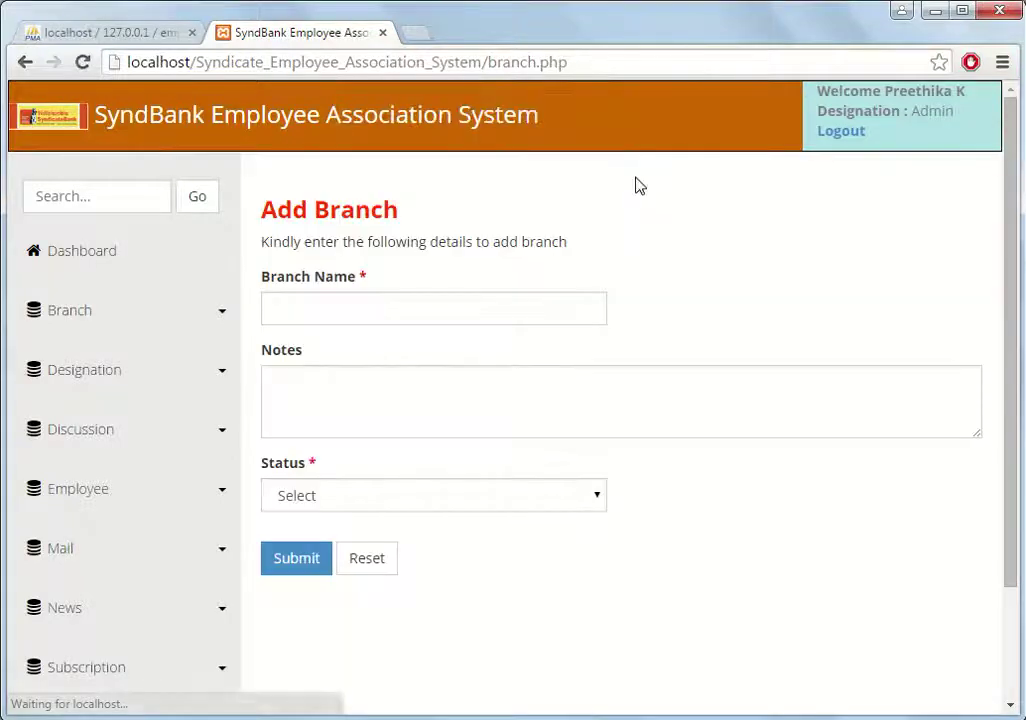
Look at the form for adding a designation and view the list of existing designations.
left_click(207, 374)
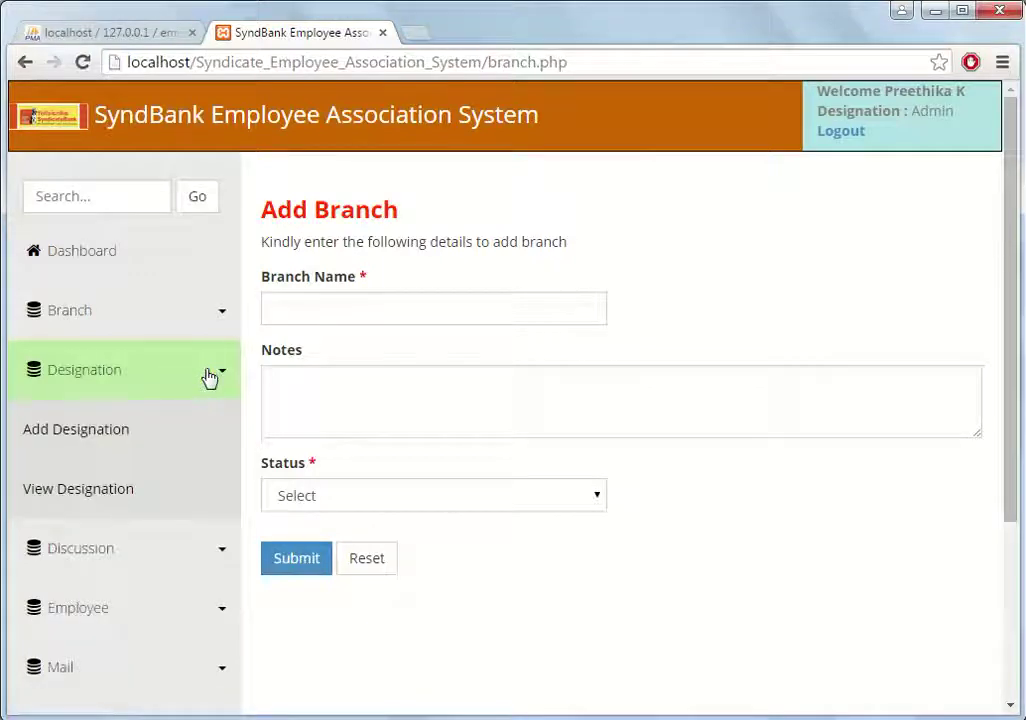
left_click(97, 429)
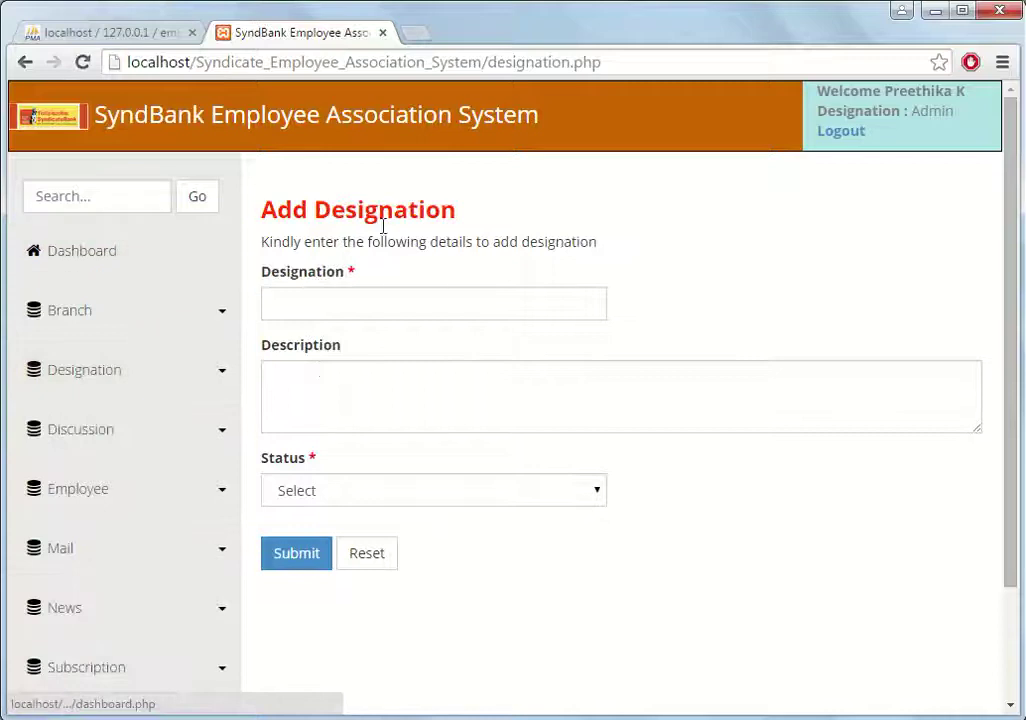
left_click(205, 385)
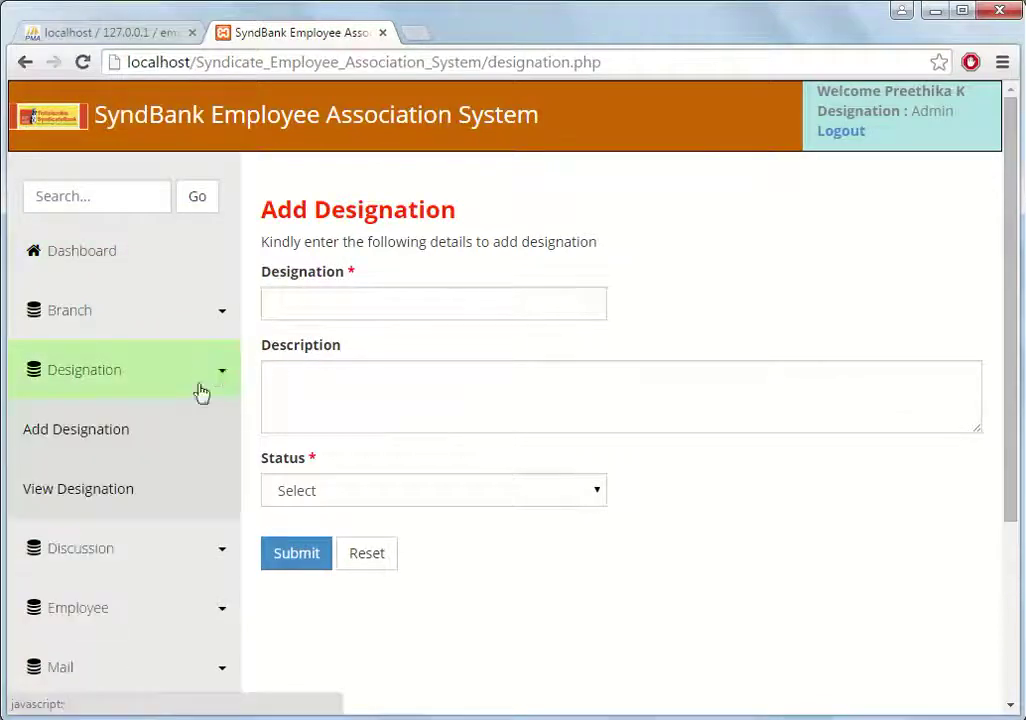
left_click(93, 490)
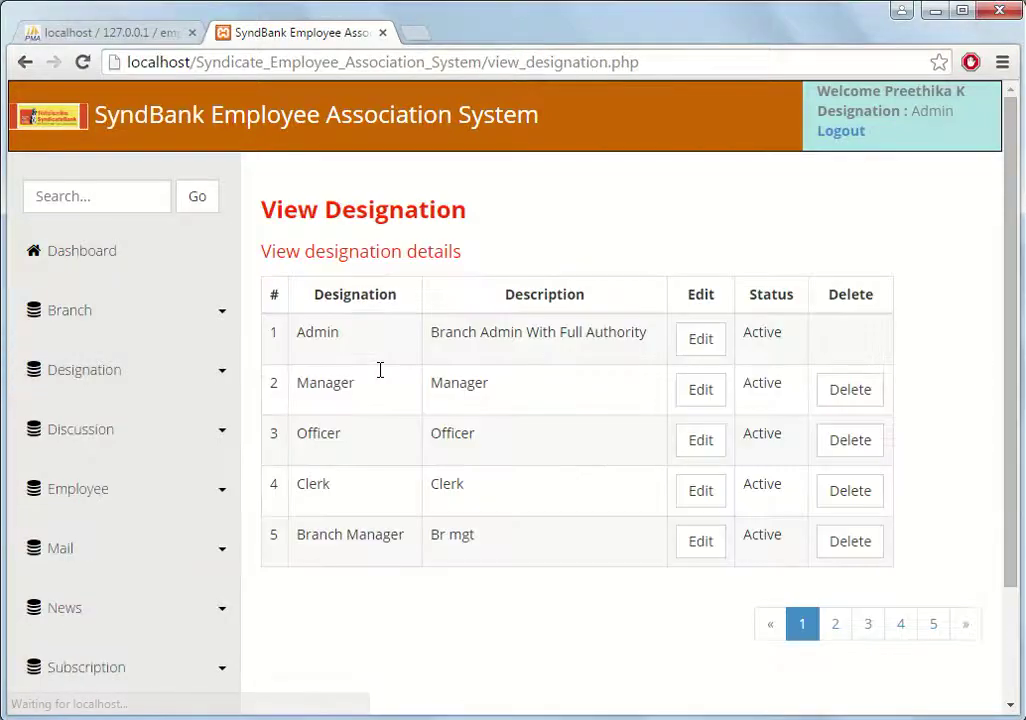
left_click_drag(1010, 172, 1008, 322)
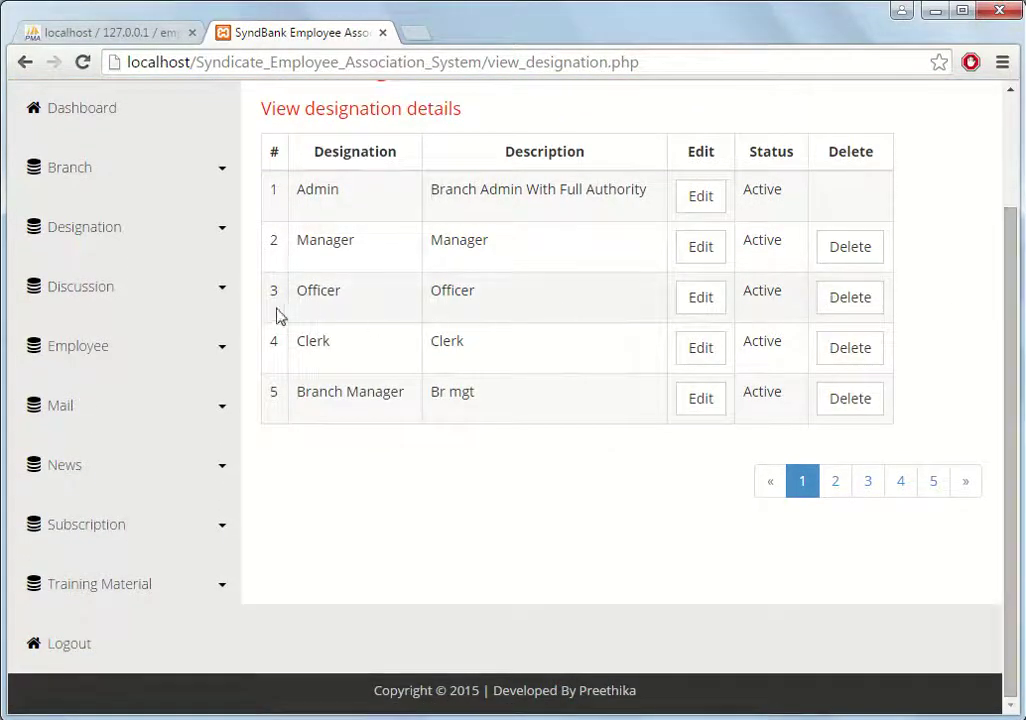
Open the form for posting a new discussion and examine its fields.
left_click(227, 292)
left_click(137, 347)
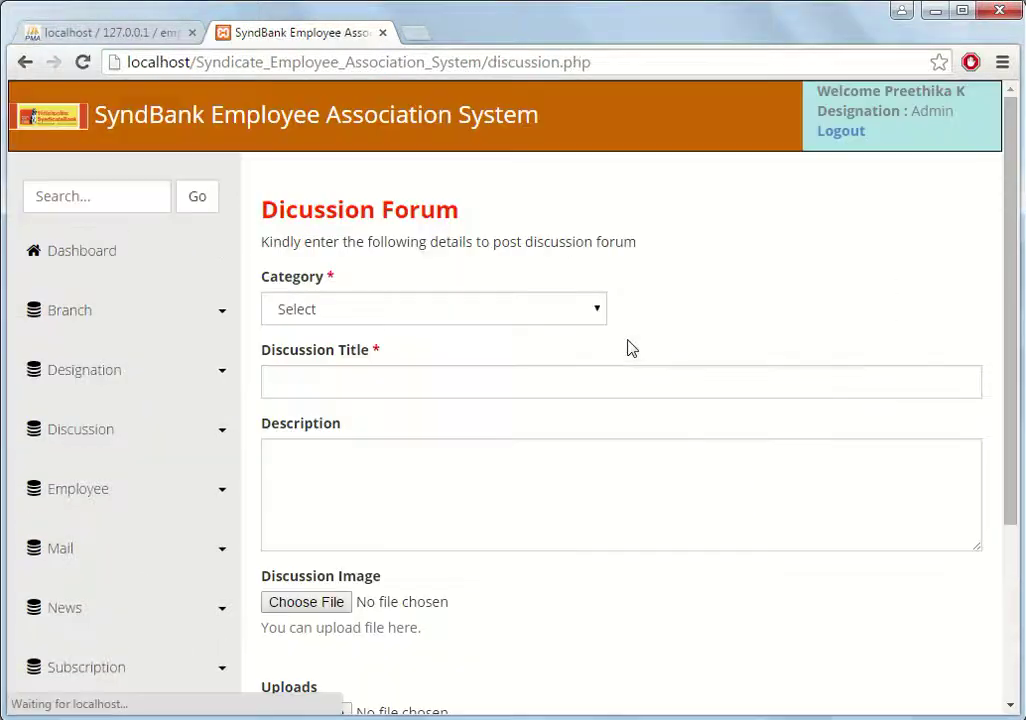
mouse_move(1013, 140)
left_mouse_down()
mouse_move(998, 318)
mouse_move(1014, 130)
left_mouse_up()
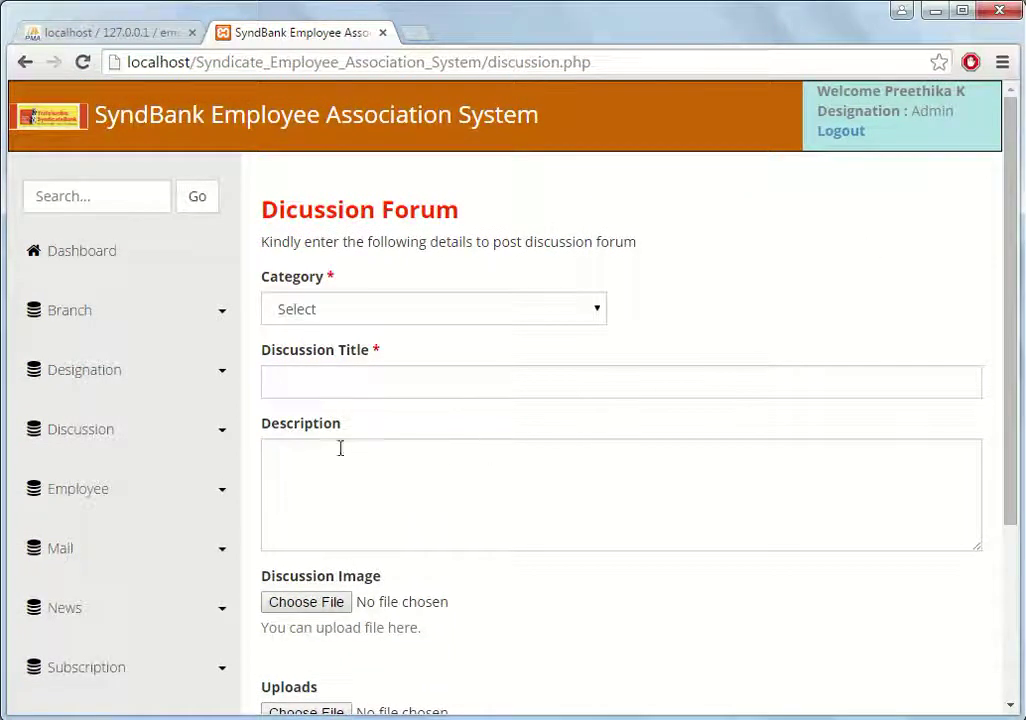
Open the forum discussion about SyndBank insurance and publish the reply "Kindly refer latest news".
left_click(222, 445)
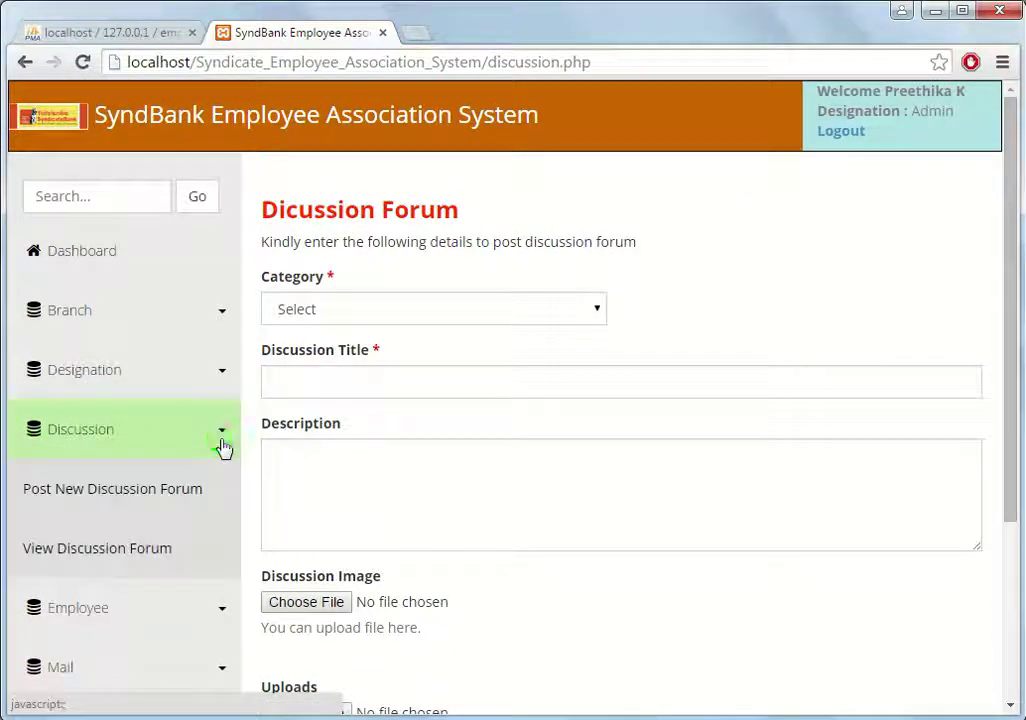
left_click(134, 553)
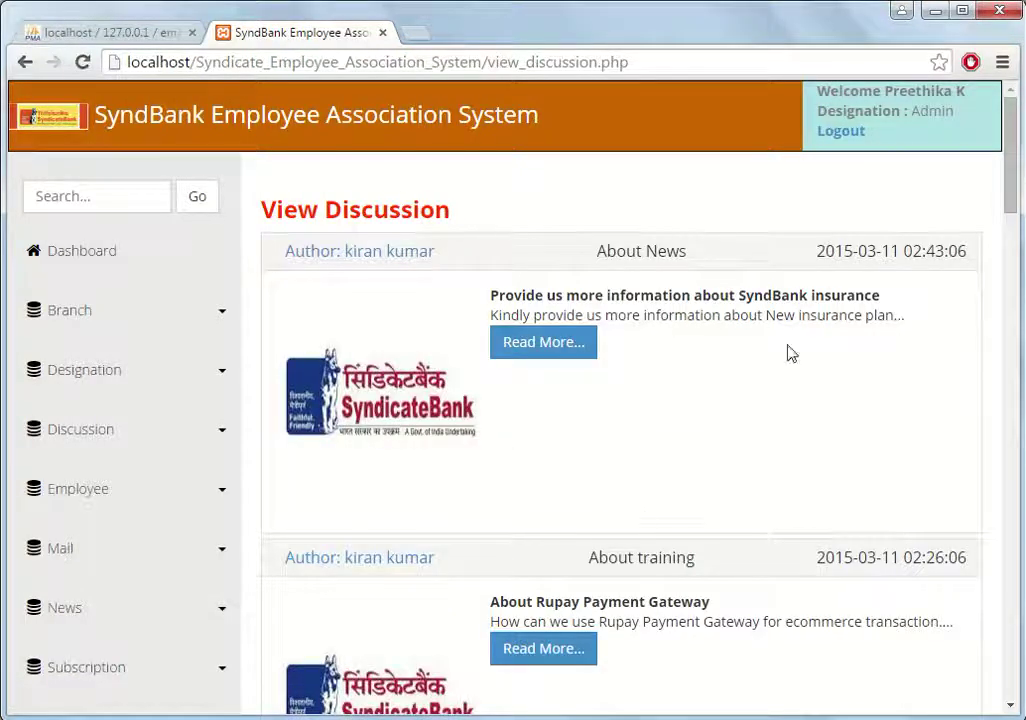
left_click(551, 345)
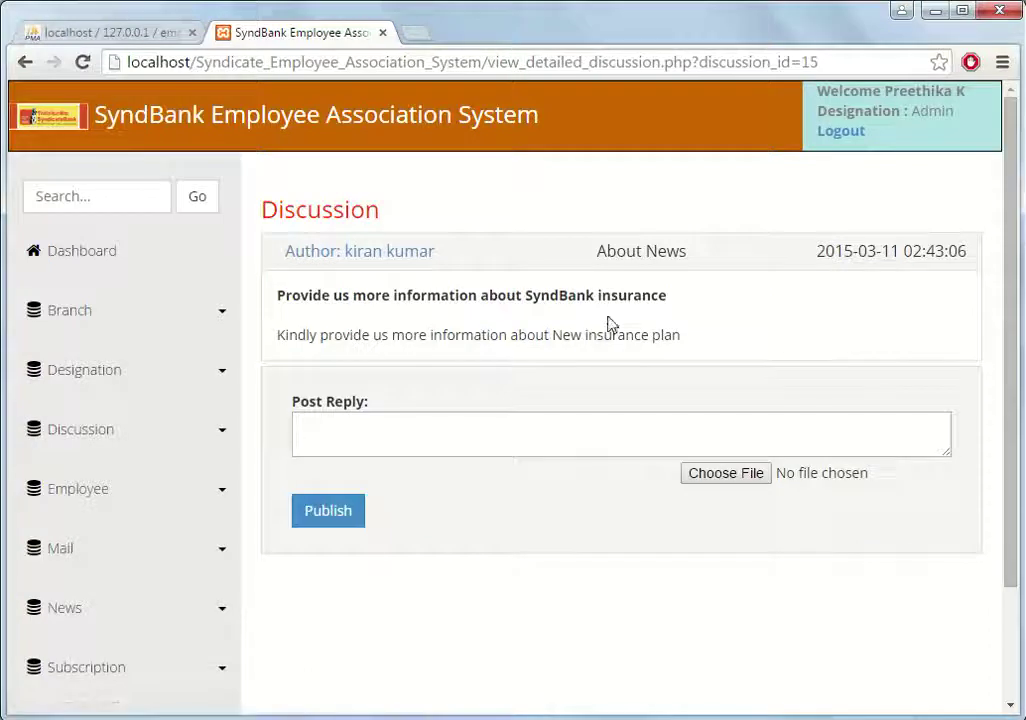
left_click(710, 429)
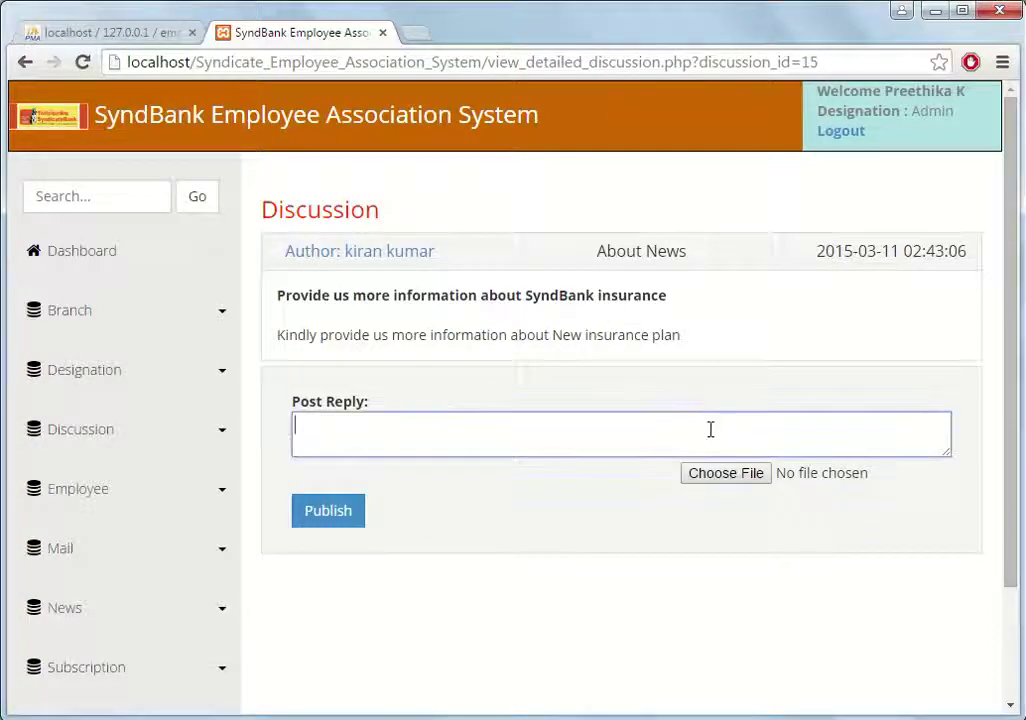
type("Kindly refer latest news")
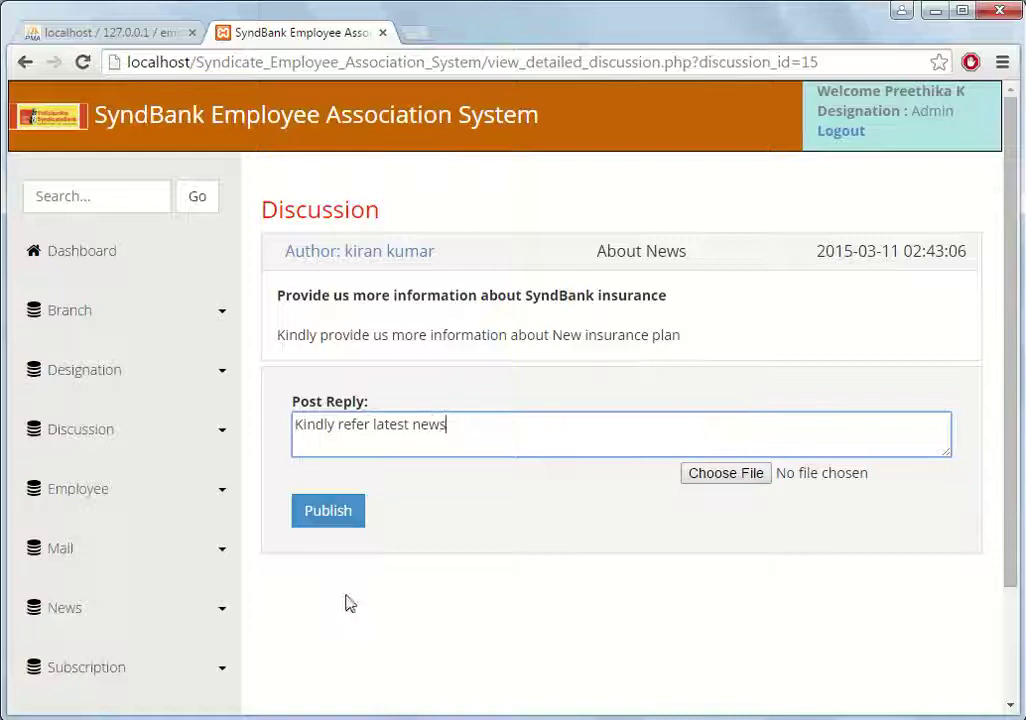
left_click(336, 518)
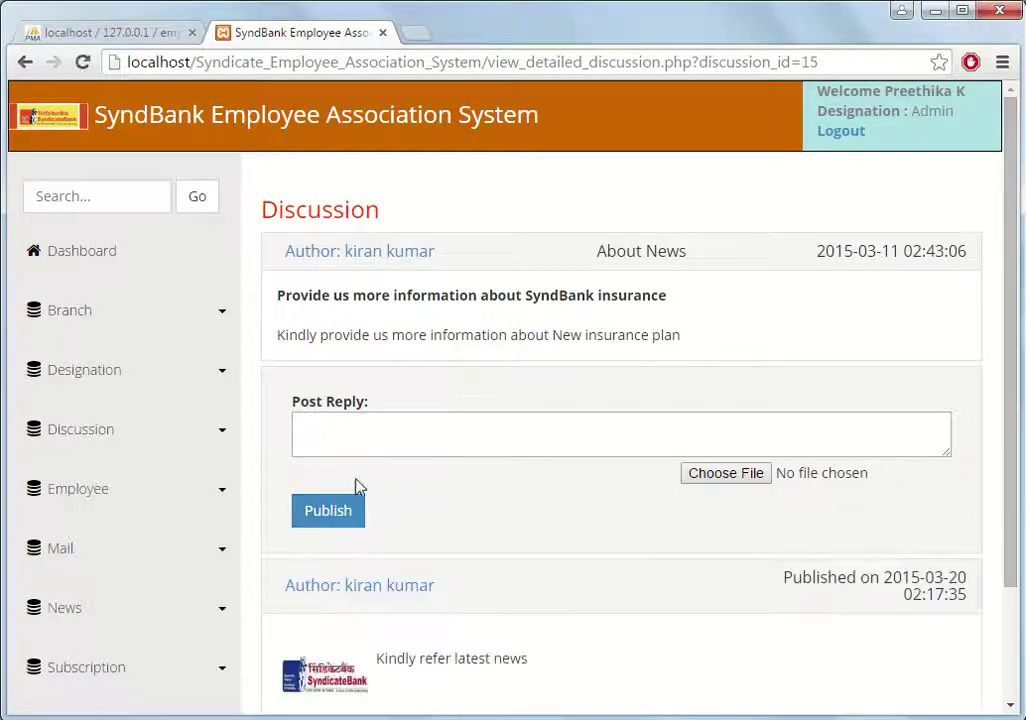
Open the form for adding a new employee and examine its fields.
left_click_drag(1010, 412, 998, 509)
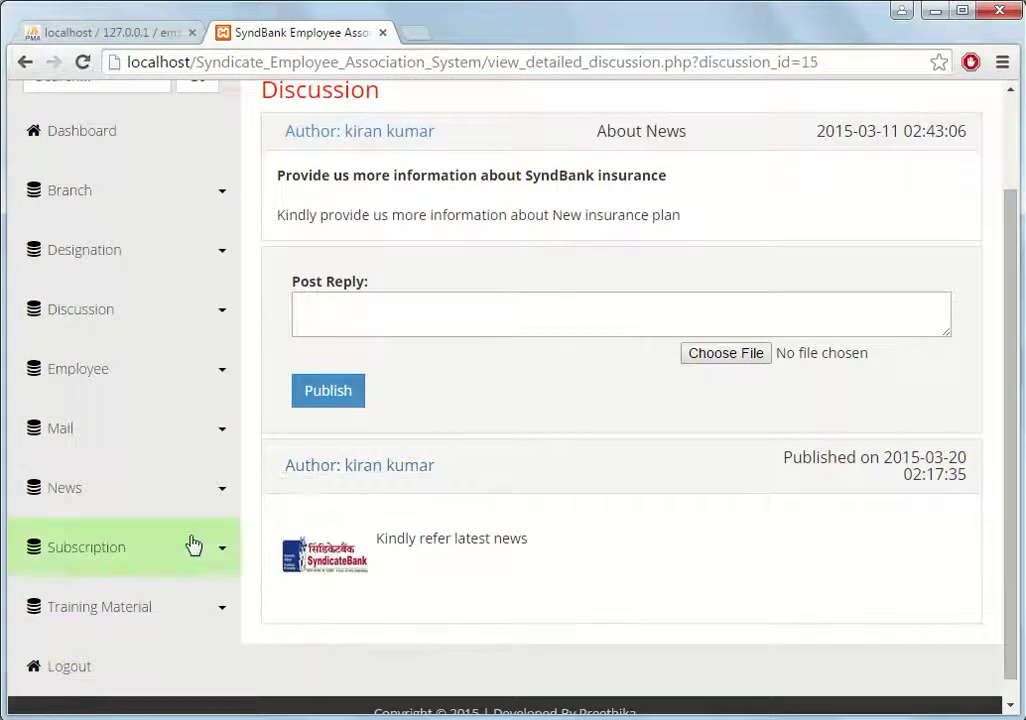
left_click(175, 364)
left_click(108, 430)
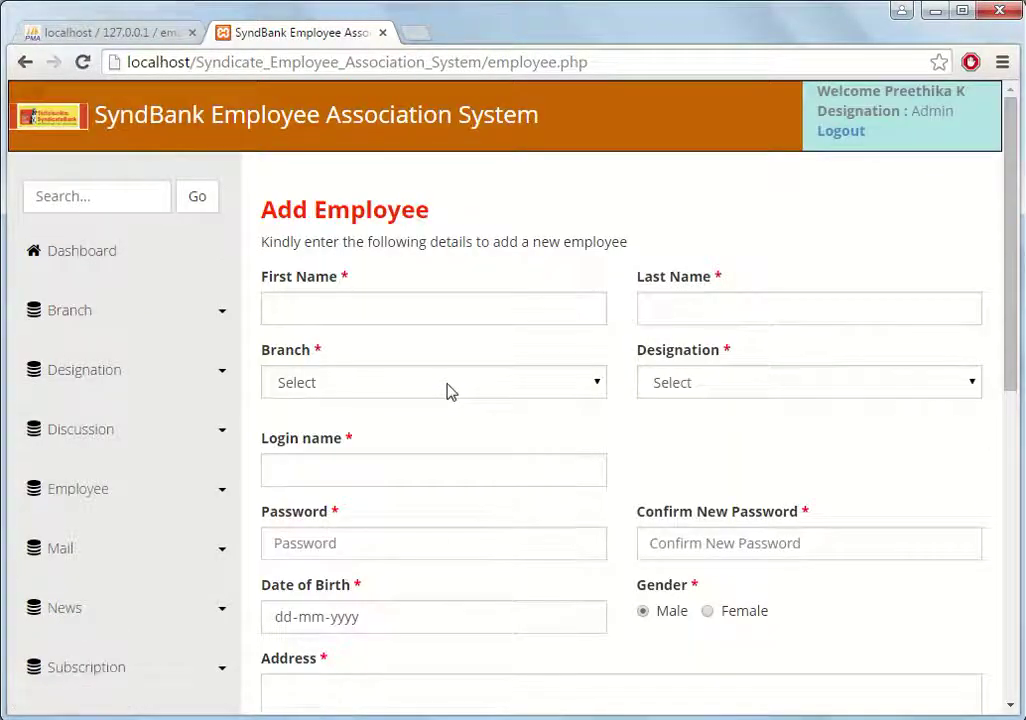
left_click_drag(1010, 156, 980, 133)
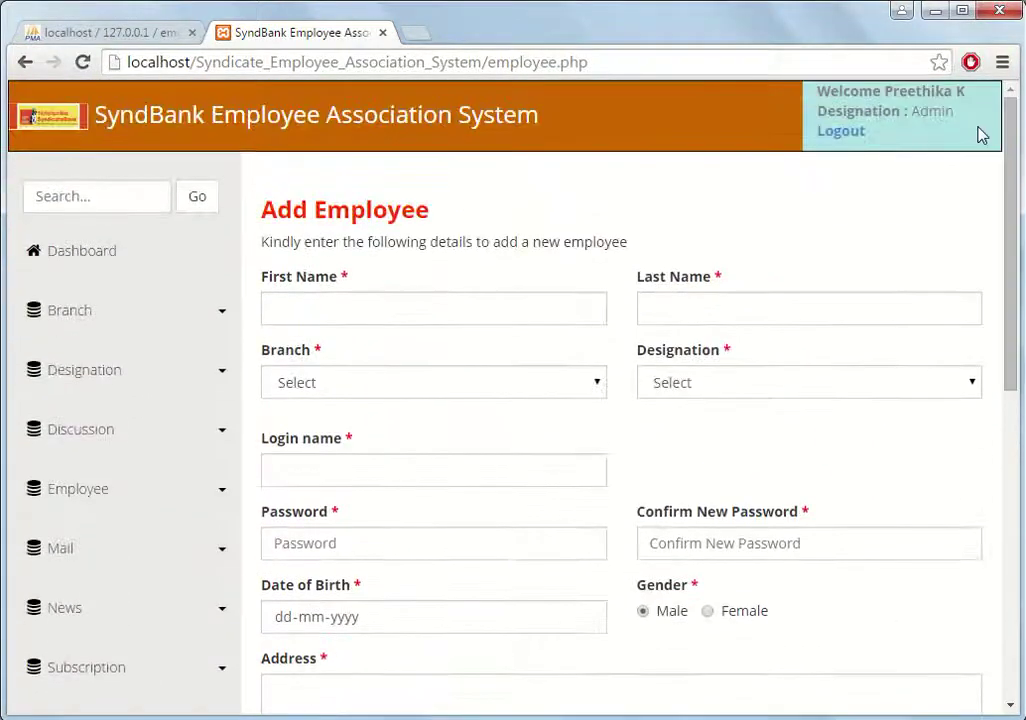
View the employee list and examine its columns across to the Edit column.
left_click(222, 487)
left_click(76, 609)
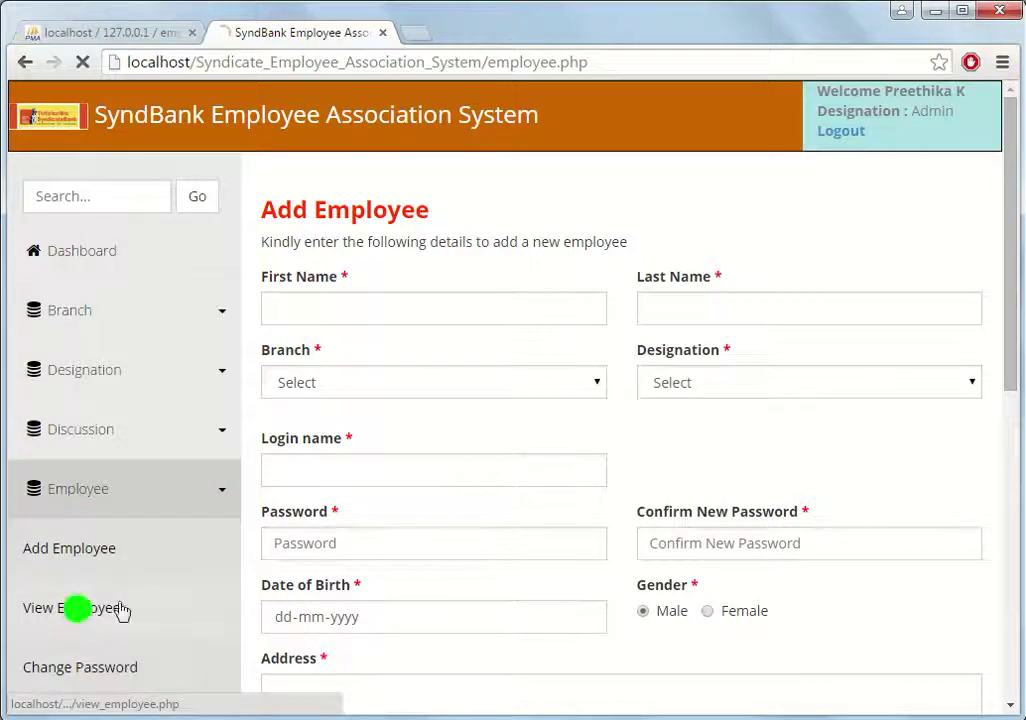
scroll(517, 531, "down", 1)
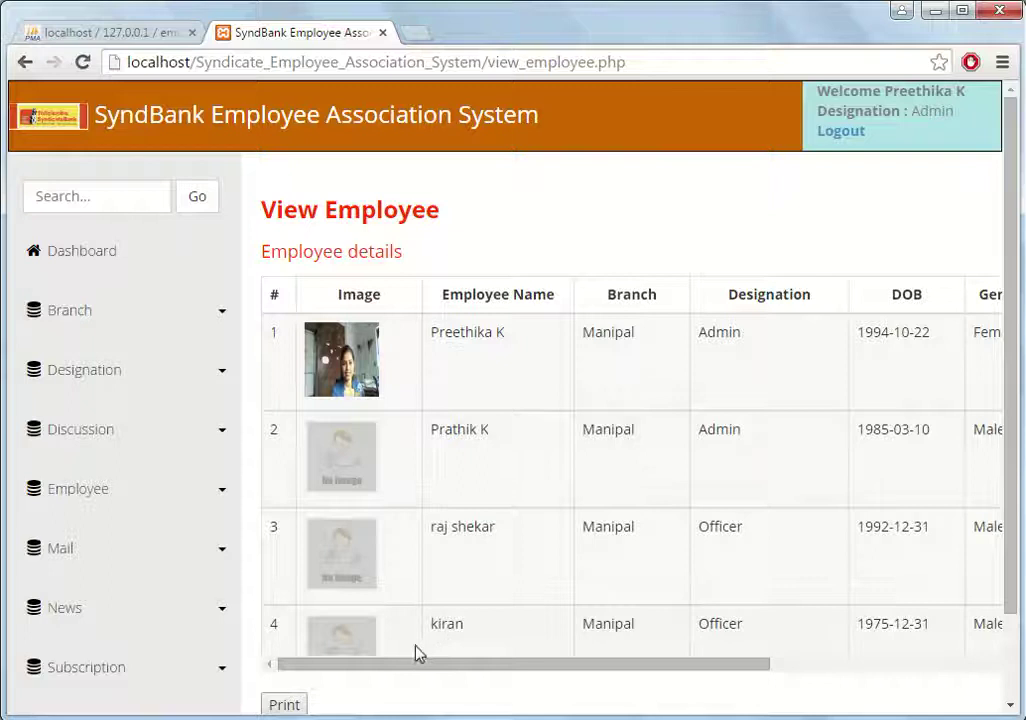
left_click_drag(380, 664, 800, 673)
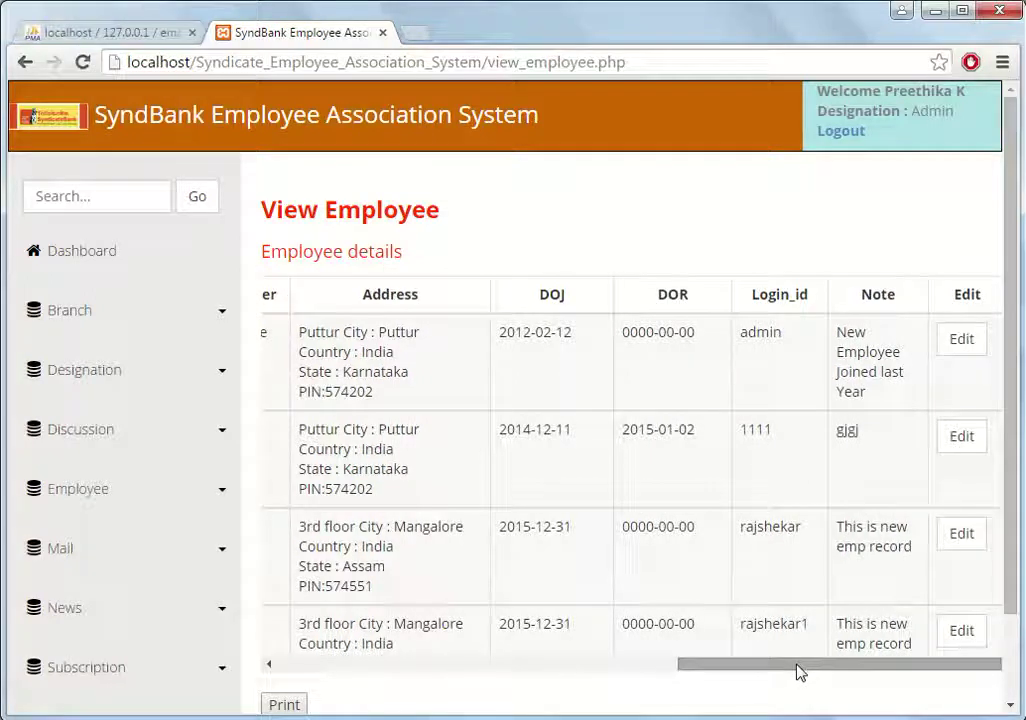
Open the employee Change Password form.
left_click(228, 498)
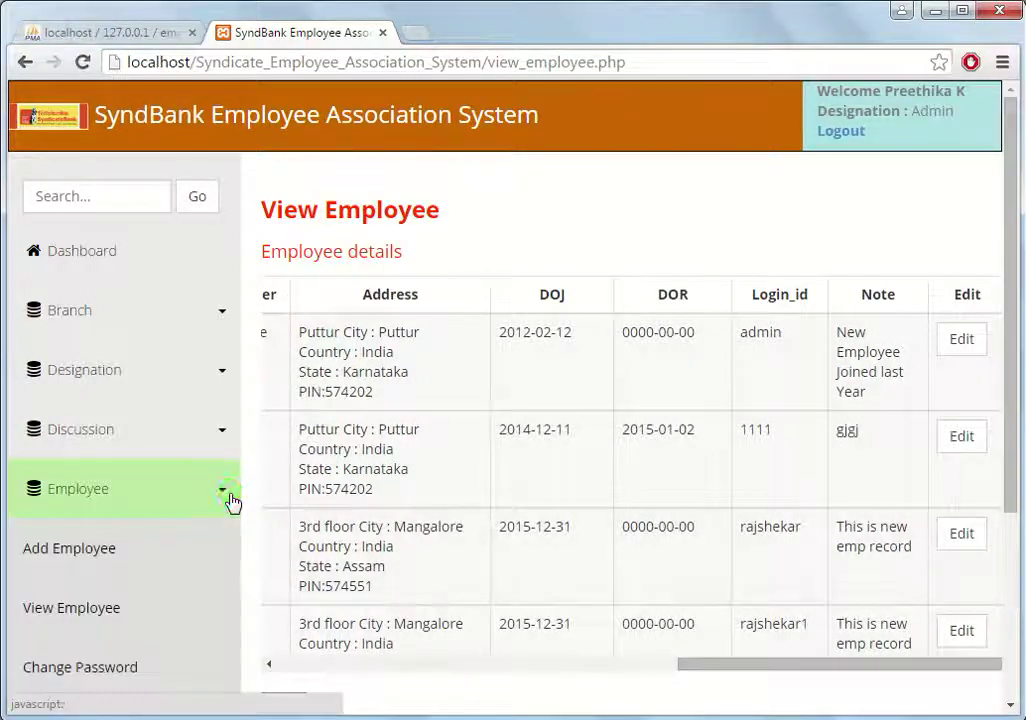
left_click(103, 670)
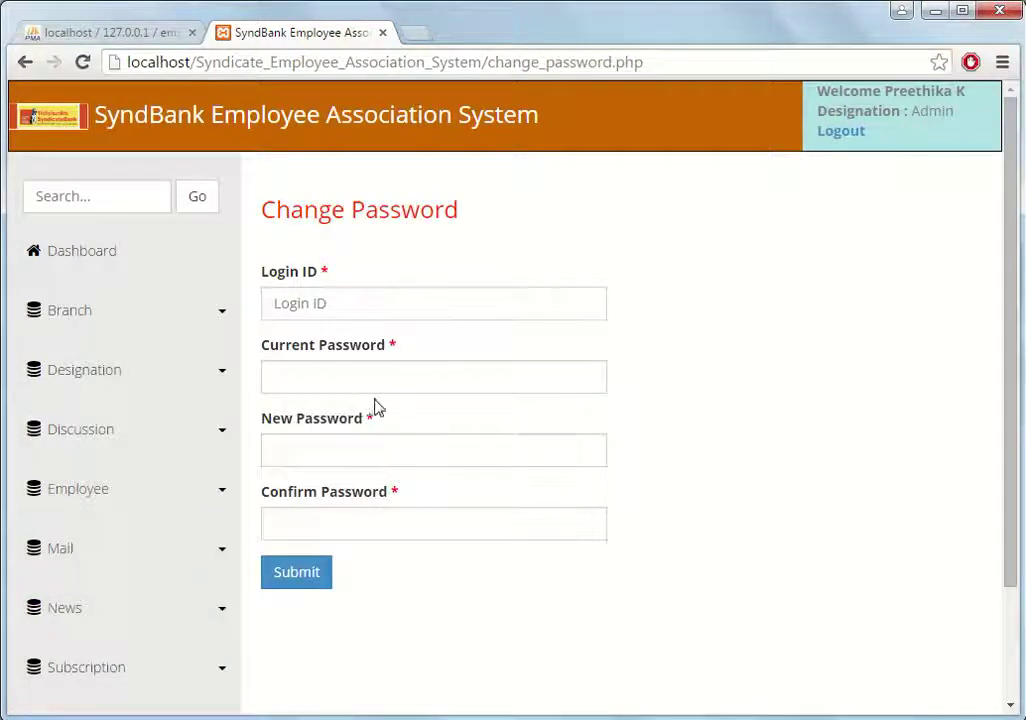
Open the Compose Mail form and examine its recipient options, message fields and attachment field.
left_click(216, 555)
left_click(90, 609)
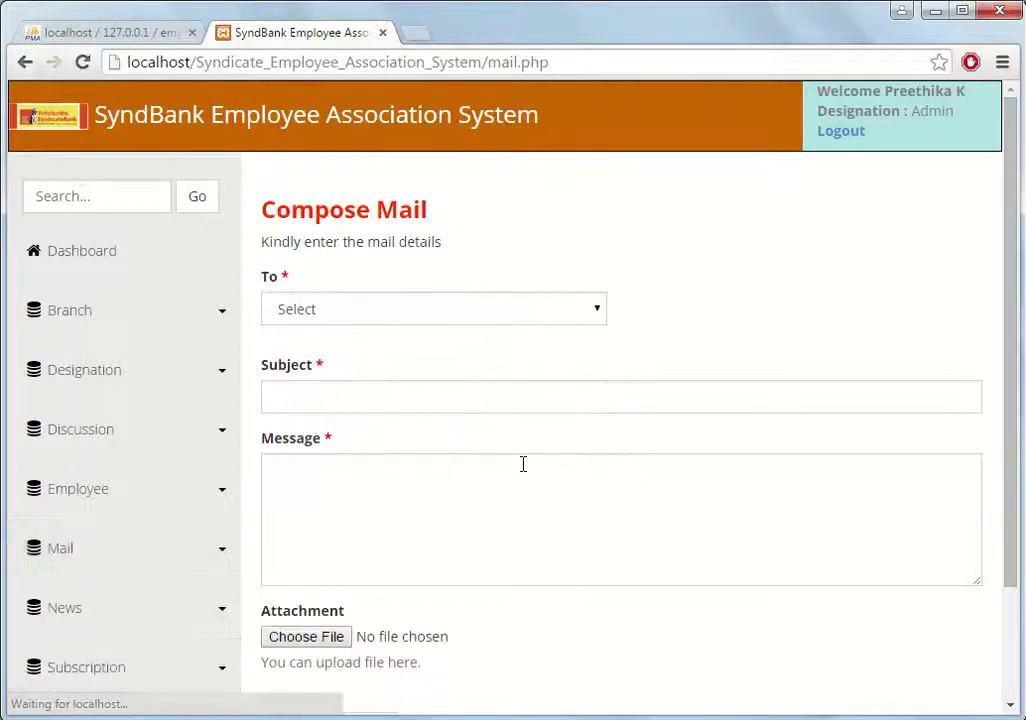
left_click(588, 314)
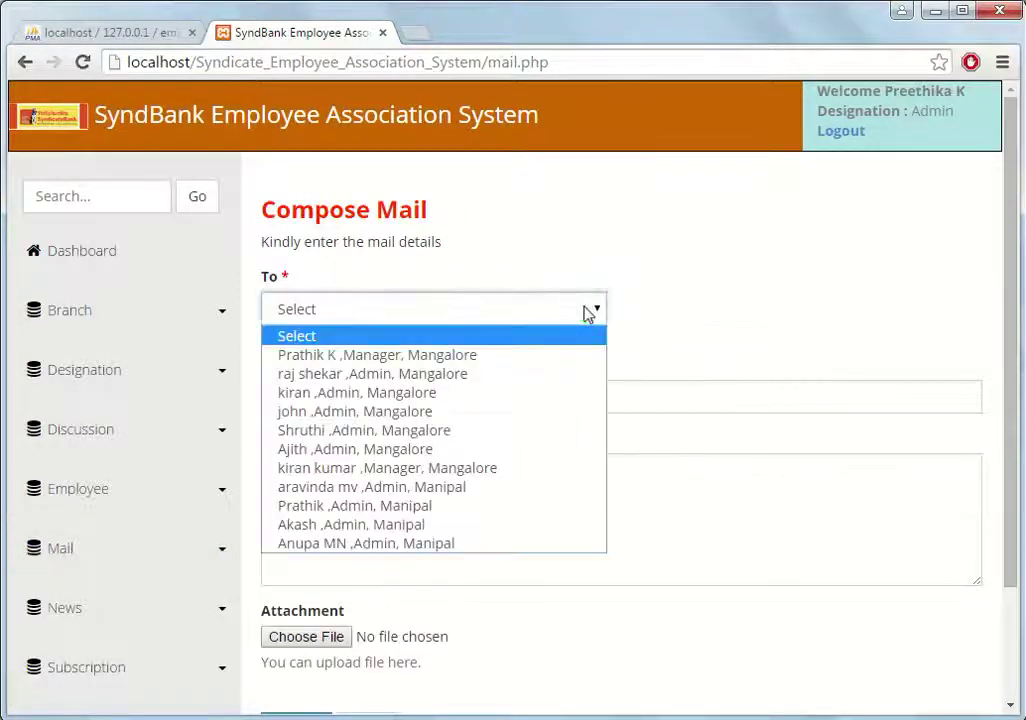
left_click(716, 349)
left_click_drag(1008, 348, 992, 469)
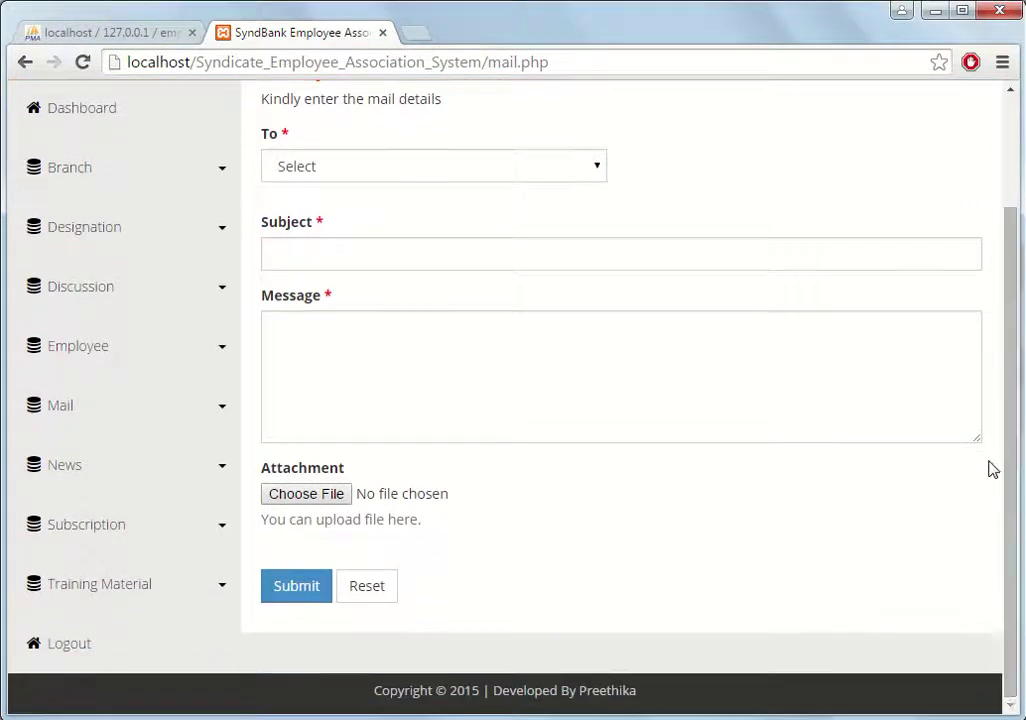
Open the mail inbox and view the full message with the subject "Business Mail".
left_click(216, 417)
left_click(44, 528)
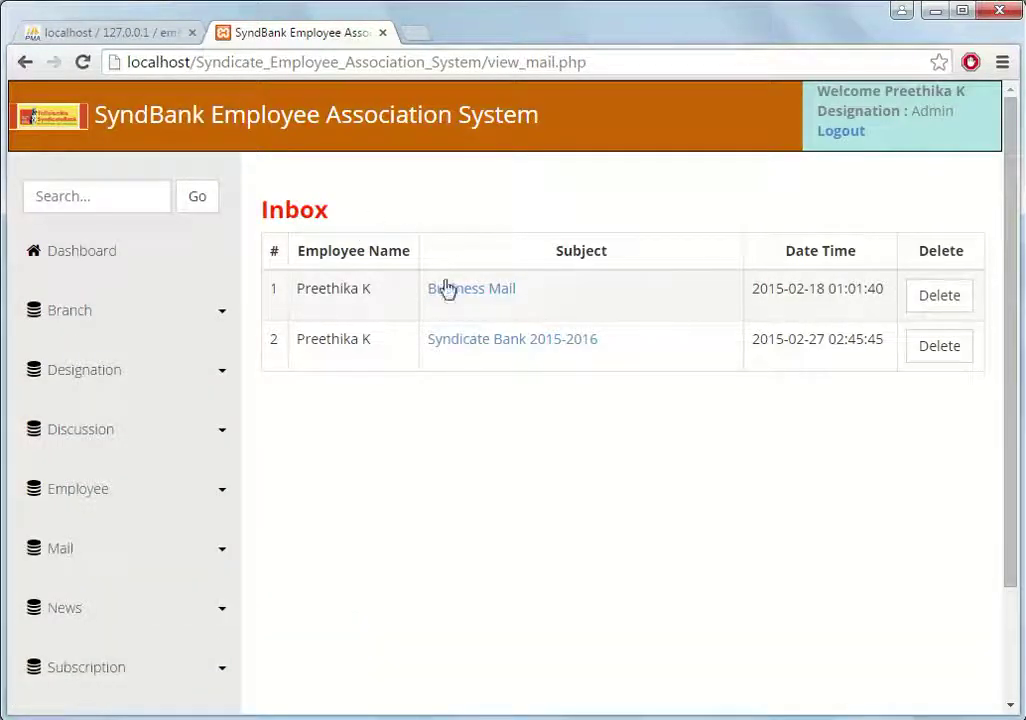
left_click(473, 296)
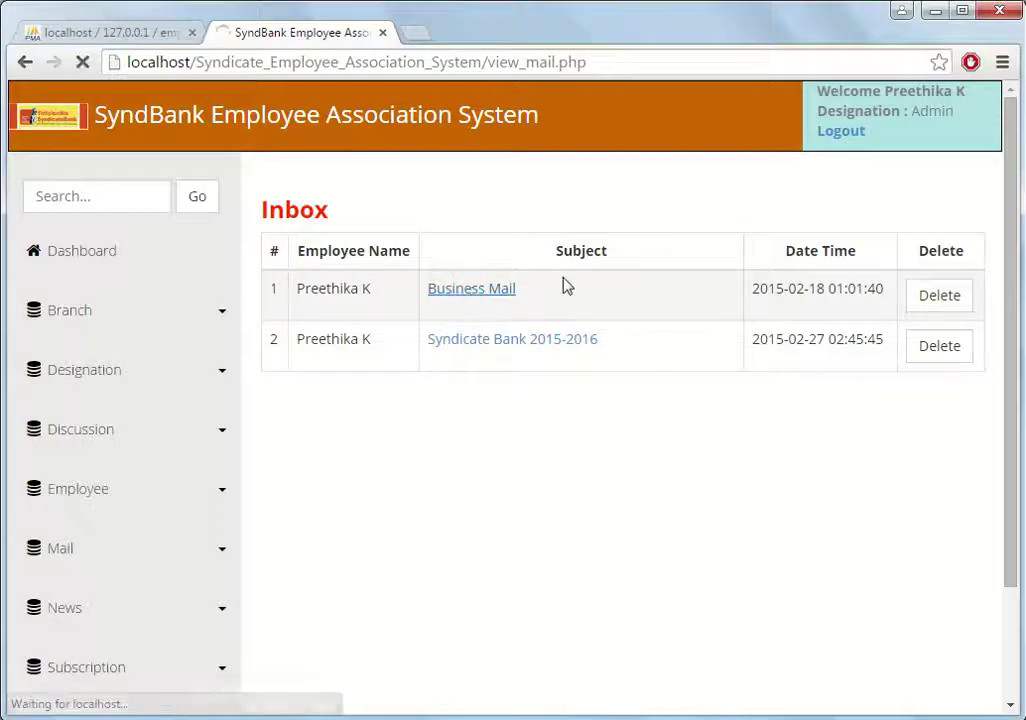
scroll(563, 285, "down", 3)
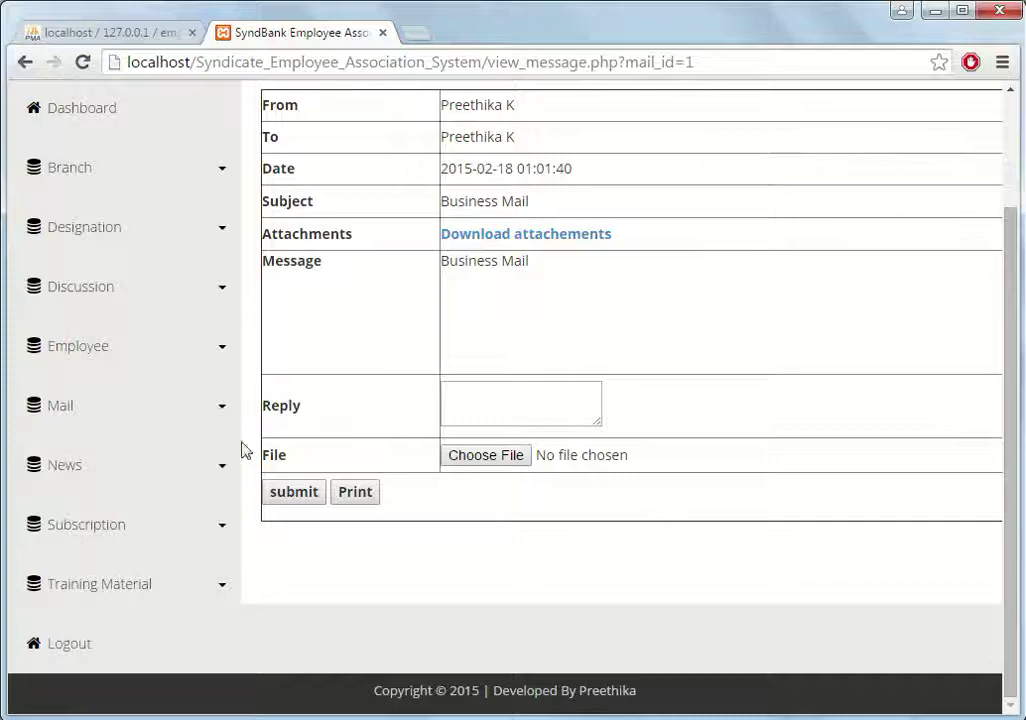
Open the Publish News form and examine its fields from News Type down to Status.
left_click(218, 467)
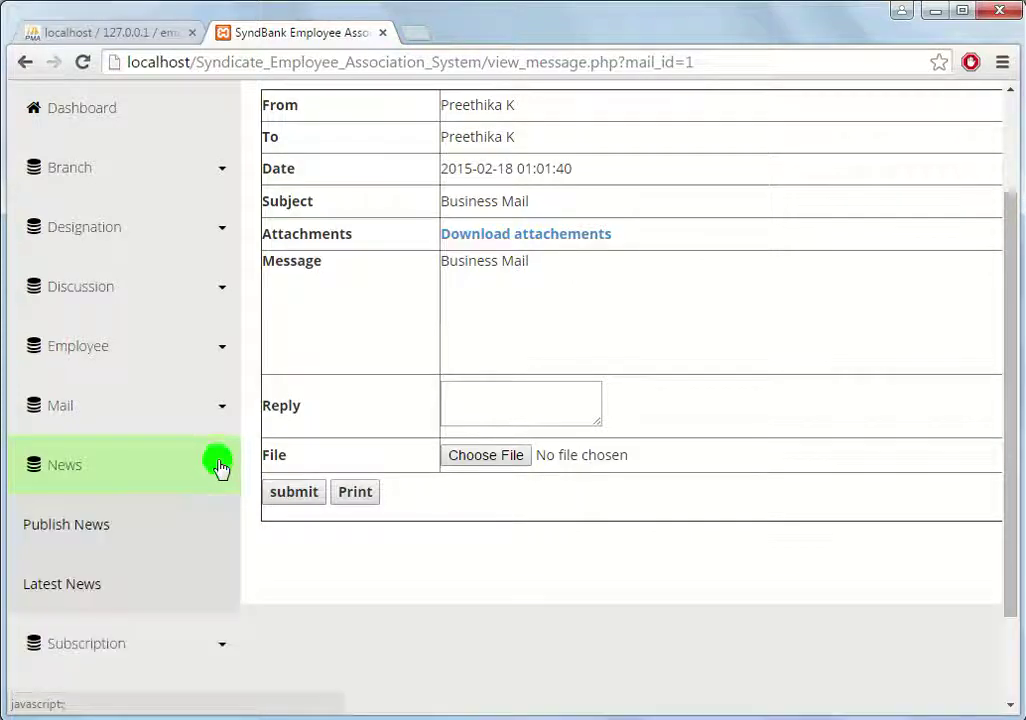
left_click(92, 522)
scroll(717, 433, "up", 1)
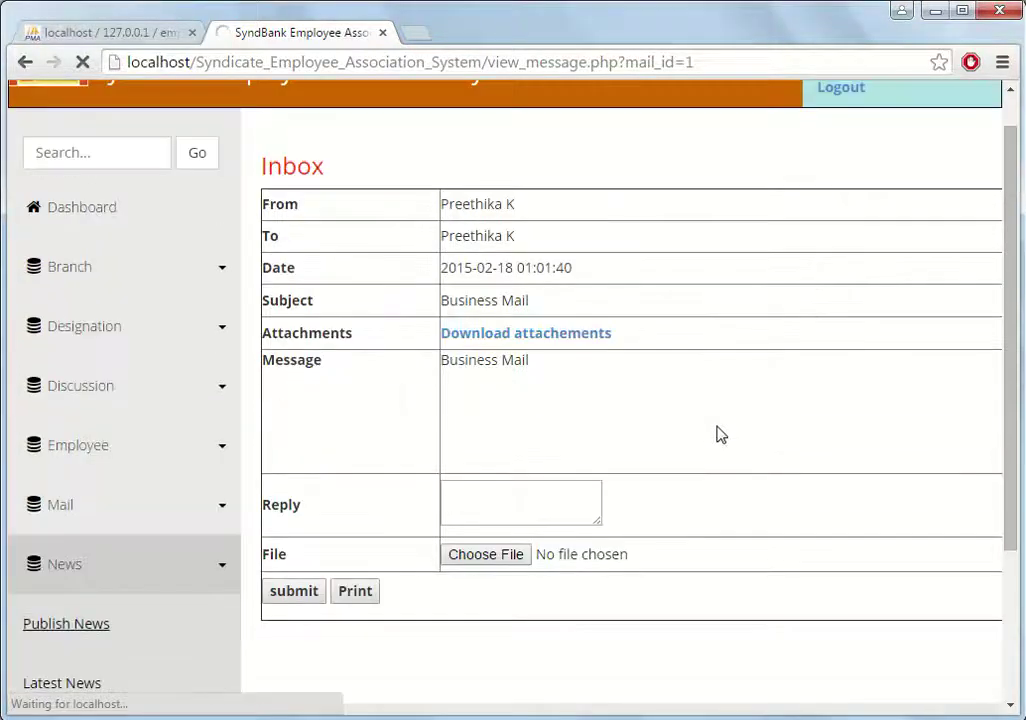
left_click_drag(1010, 120, 995, 341)
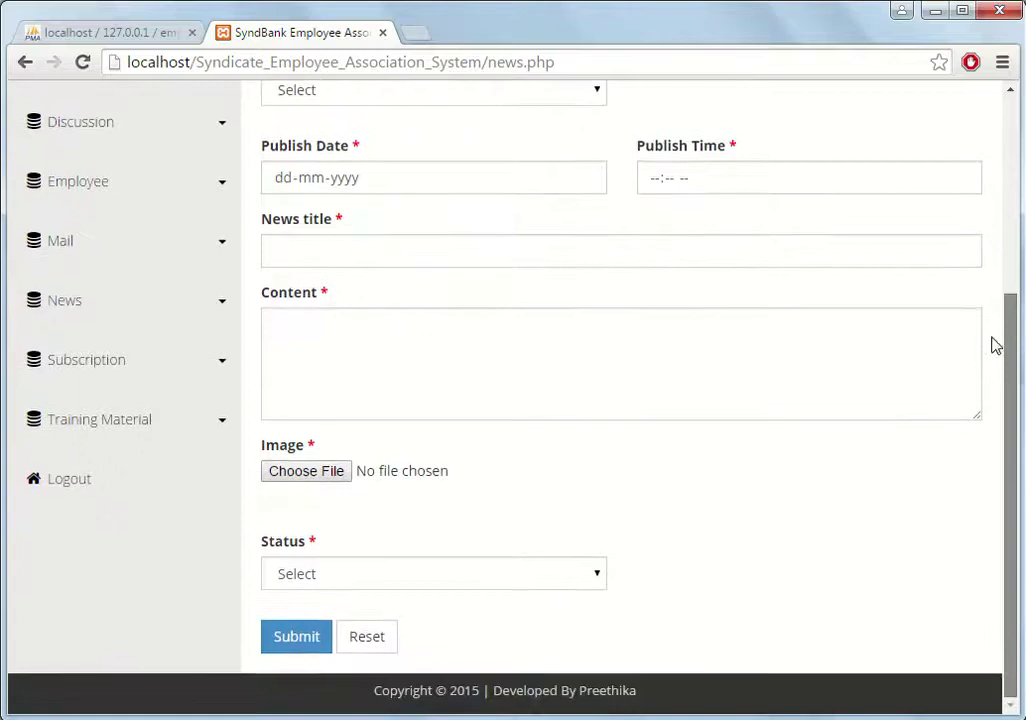
scroll(991, 332, "up", 3)
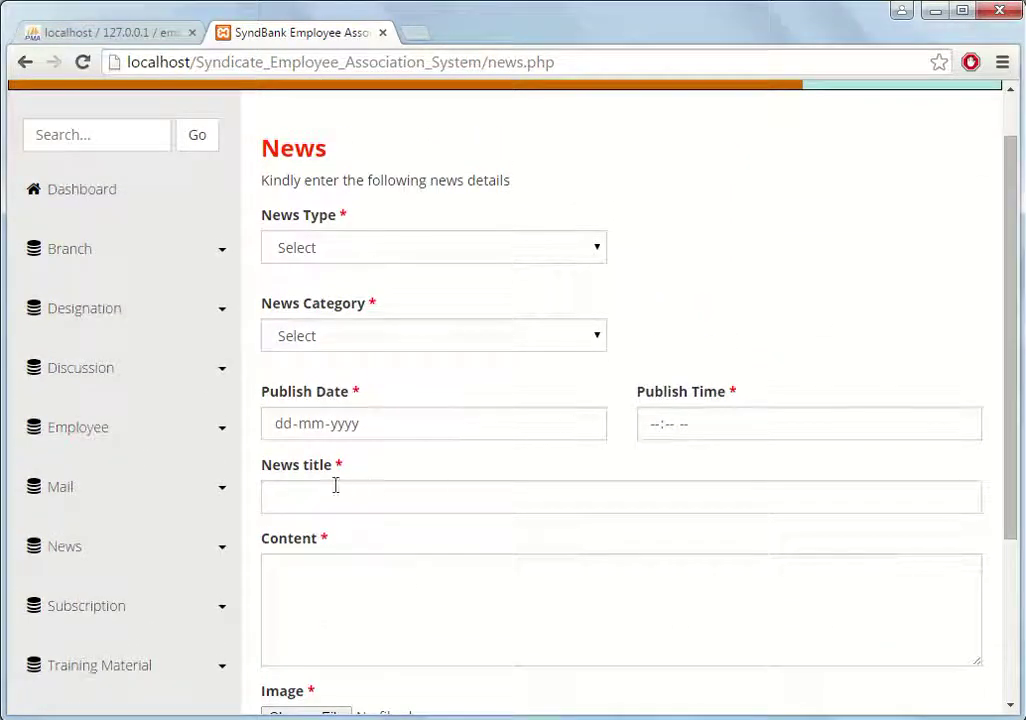
Open the latest news list, read the full "Insurance Products" article and return to the list.
left_click(219, 546)
left_click(62, 676)
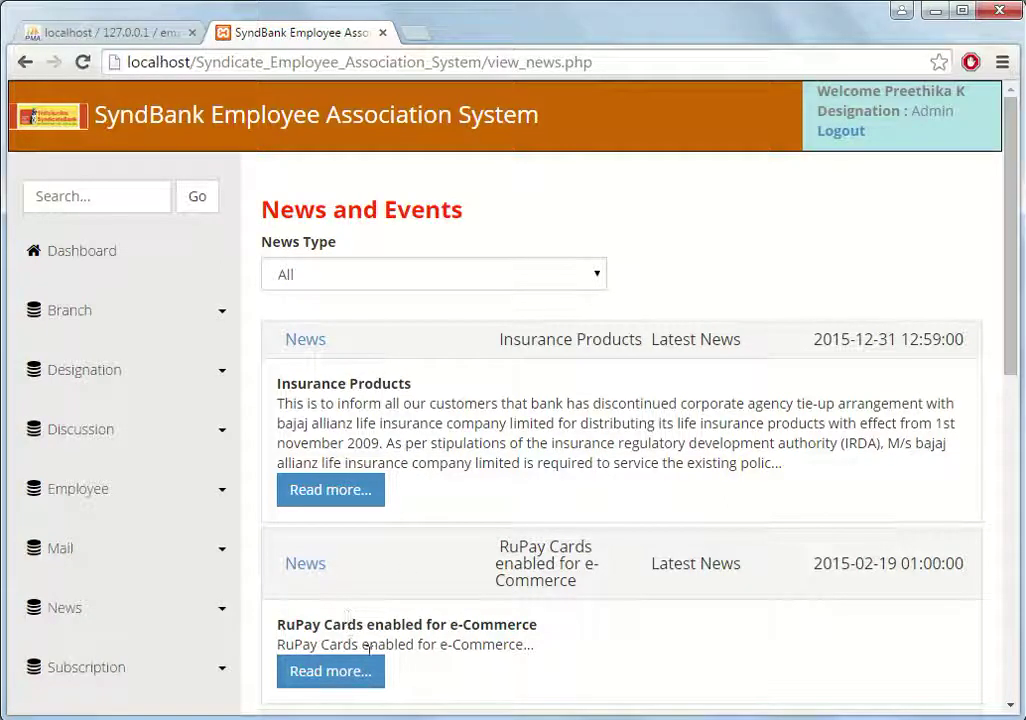
left_click(358, 489)
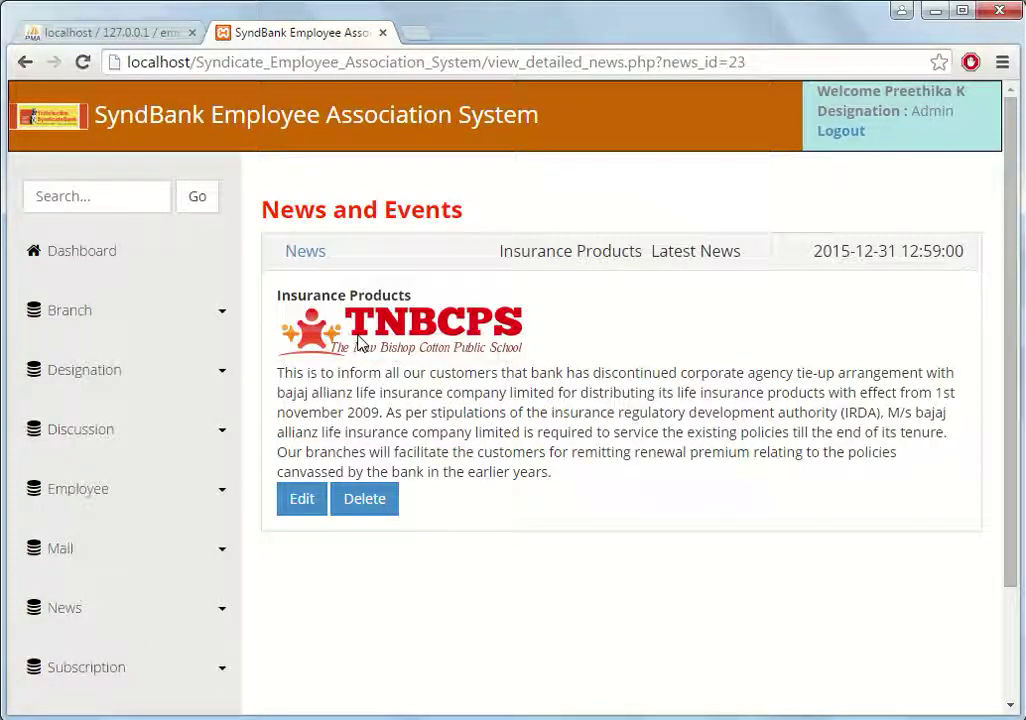
left_click(25, 62)
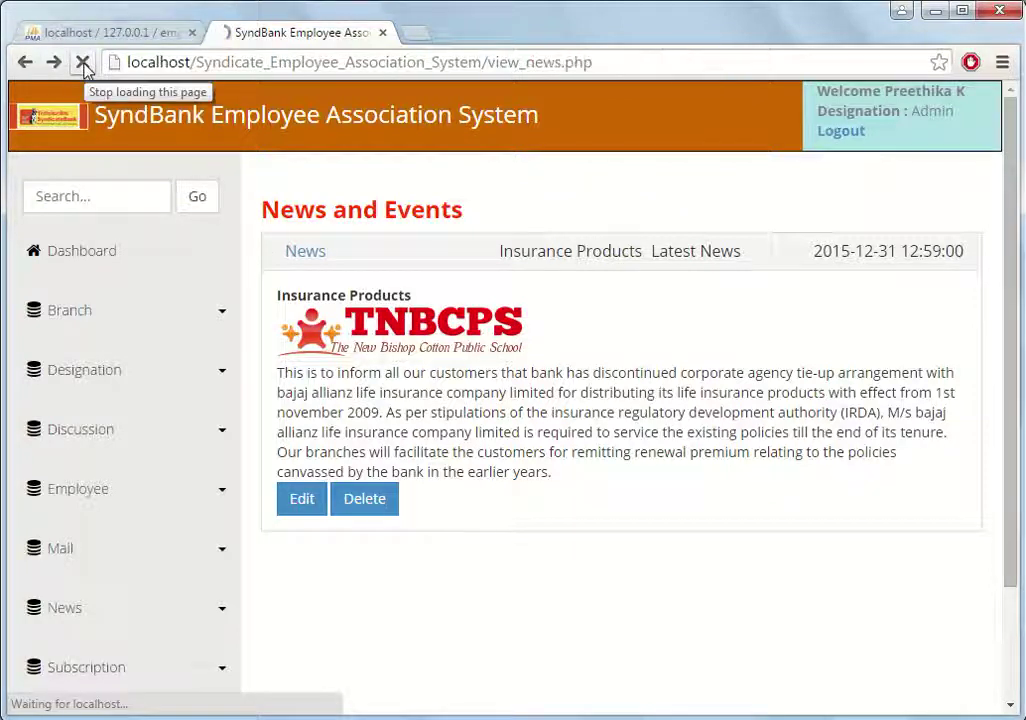
View the full "RuPay Cards enabled for e-Commerce" article and return to the News and Events list.
scroll(363, 210, "down", 1)
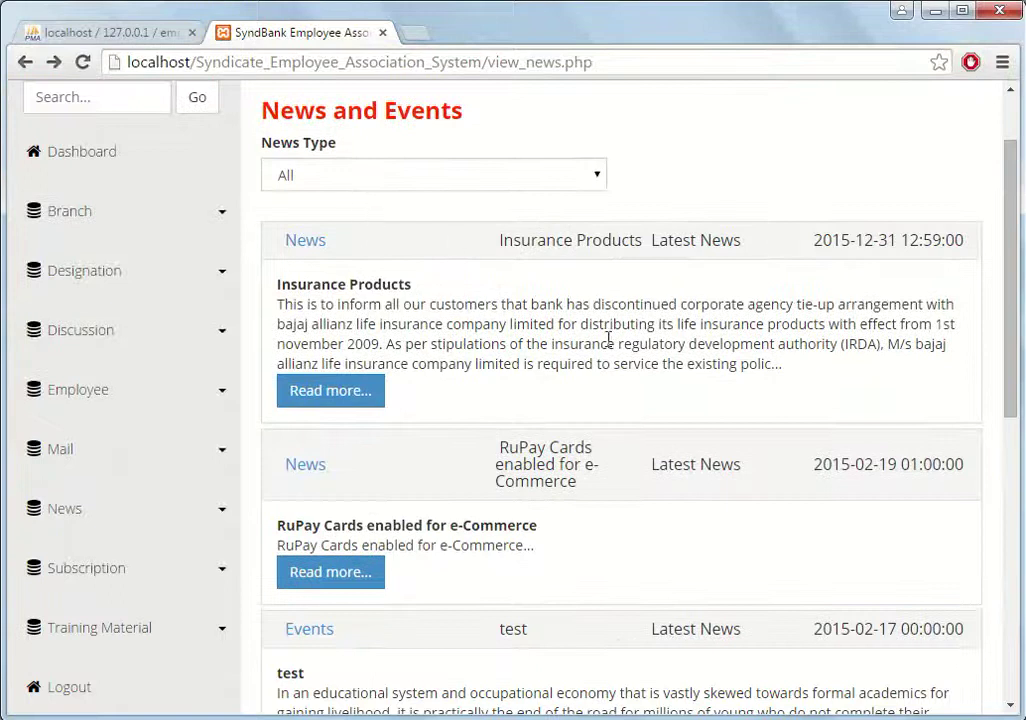
left_click(340, 575)
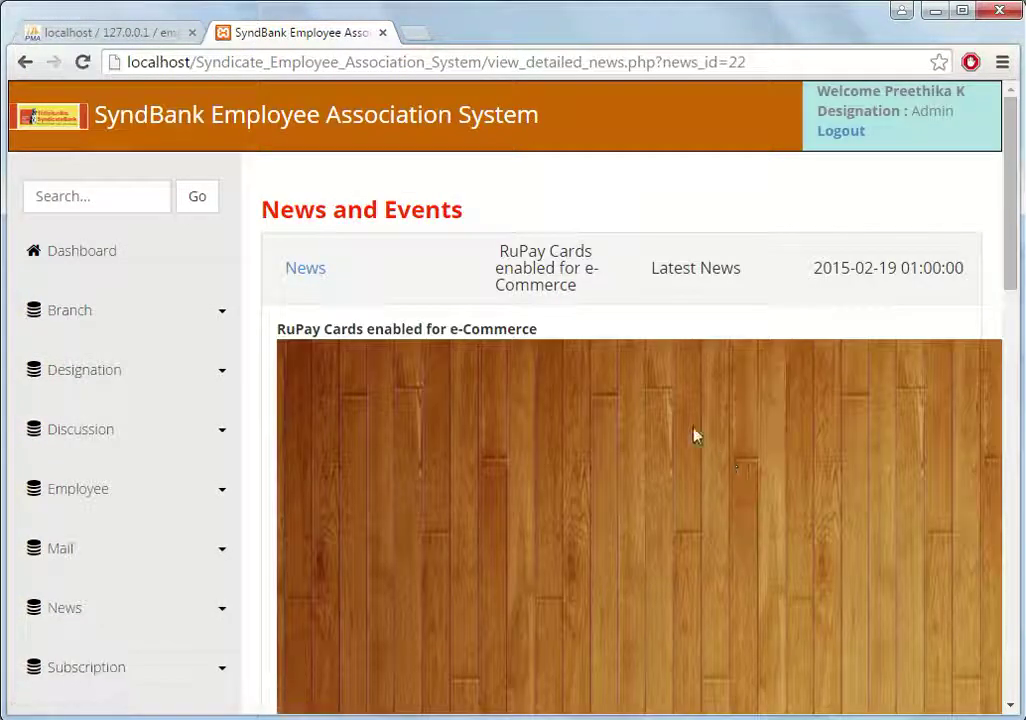
left_click(22, 62)
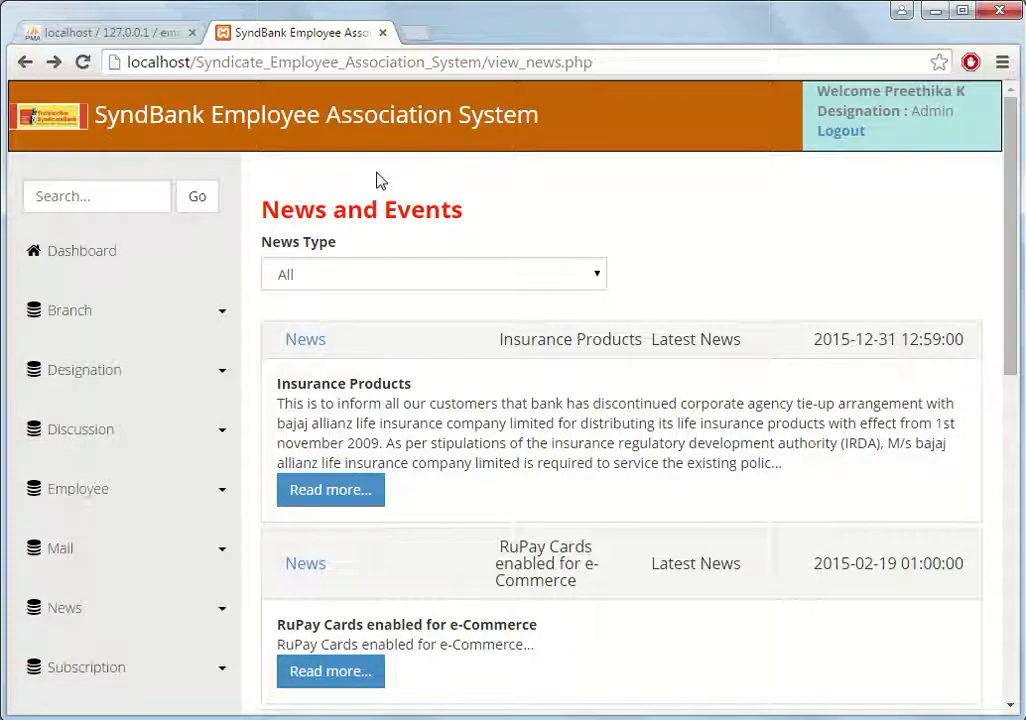
mouse_move(1004, 174)
left_mouse_down()
mouse_move(1008, 231)
mouse_move(1010, 160)
left_mouse_up()
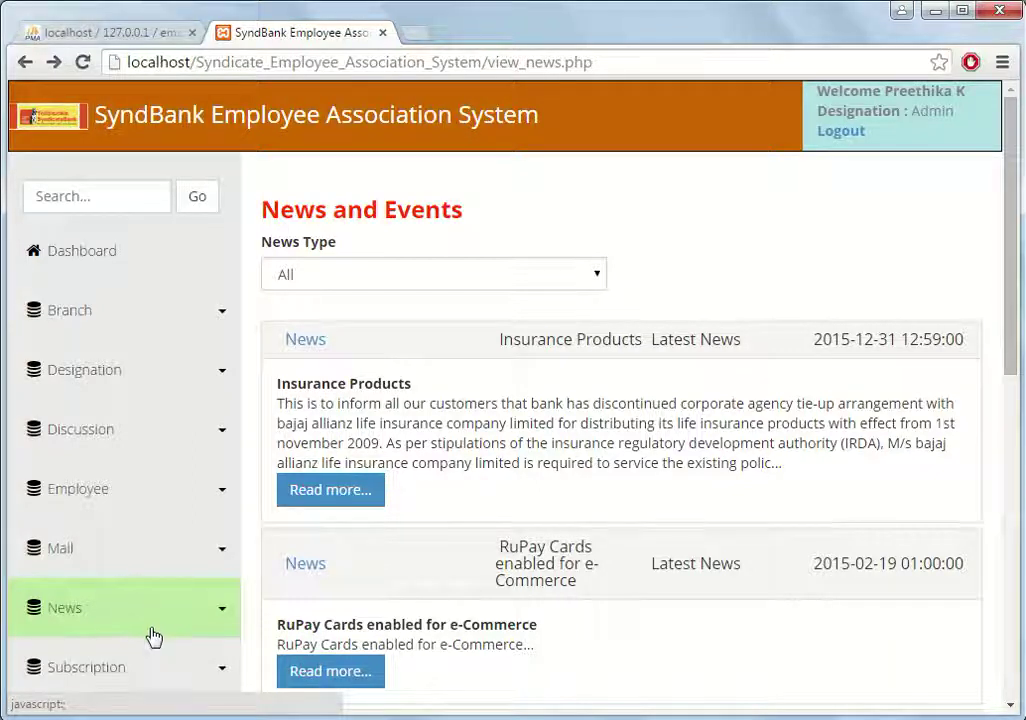
Open the list of subscribers and examine its subscription dates and charges.
left_click(148, 670)
scroll(400, 545, "down", 1)
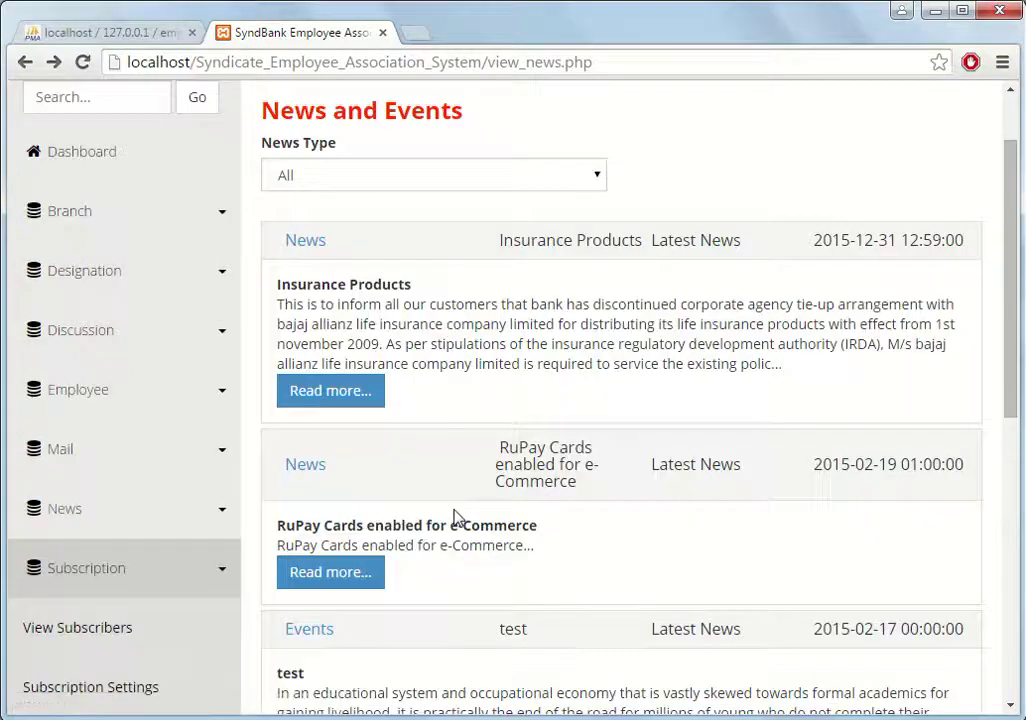
left_click(115, 634)
scroll(505, 503, "down", 1)
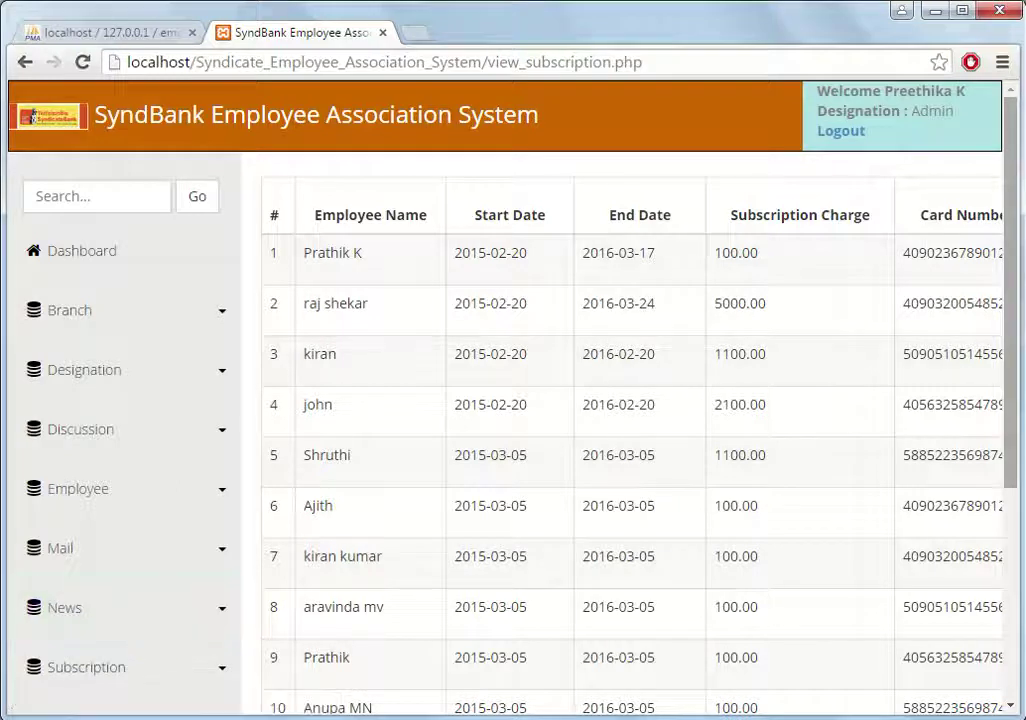
scroll(1010, 340, "down", 1)
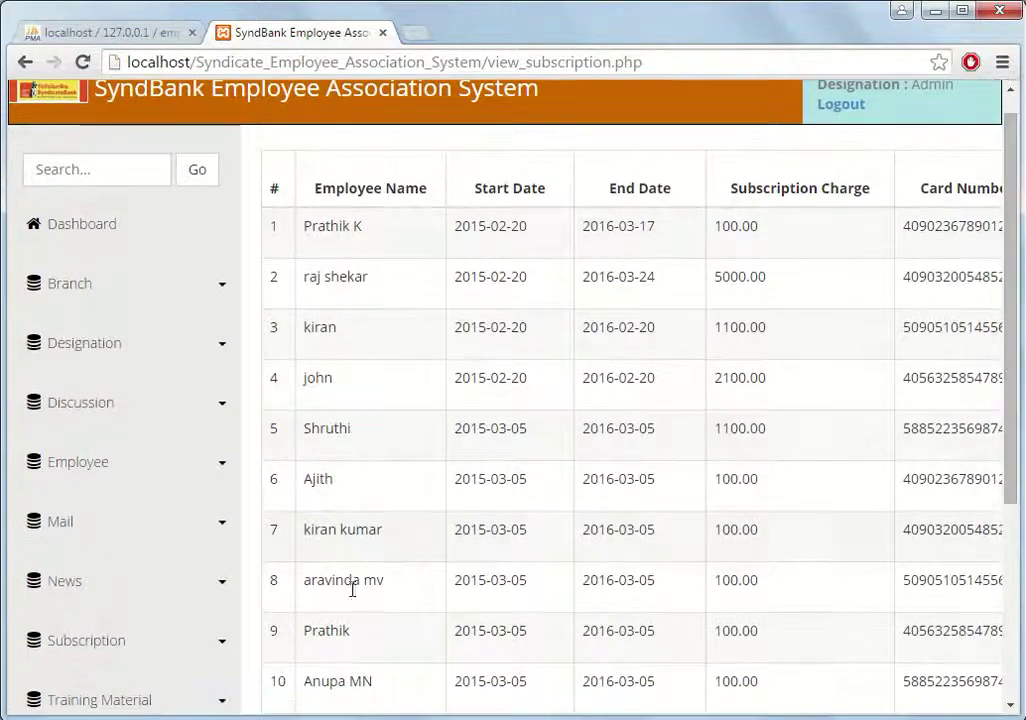
Open the subscription charge settings and examine the designation options and the tariff table.
left_click(193, 661)
scroll(192, 660, "down", 1)
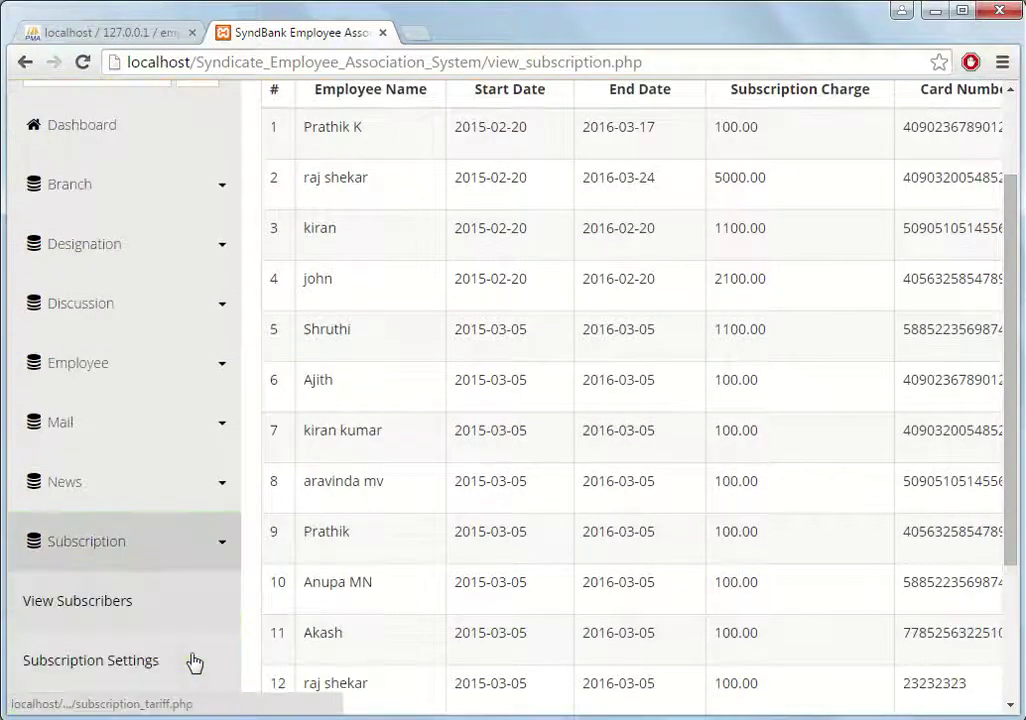
left_click(123, 661)
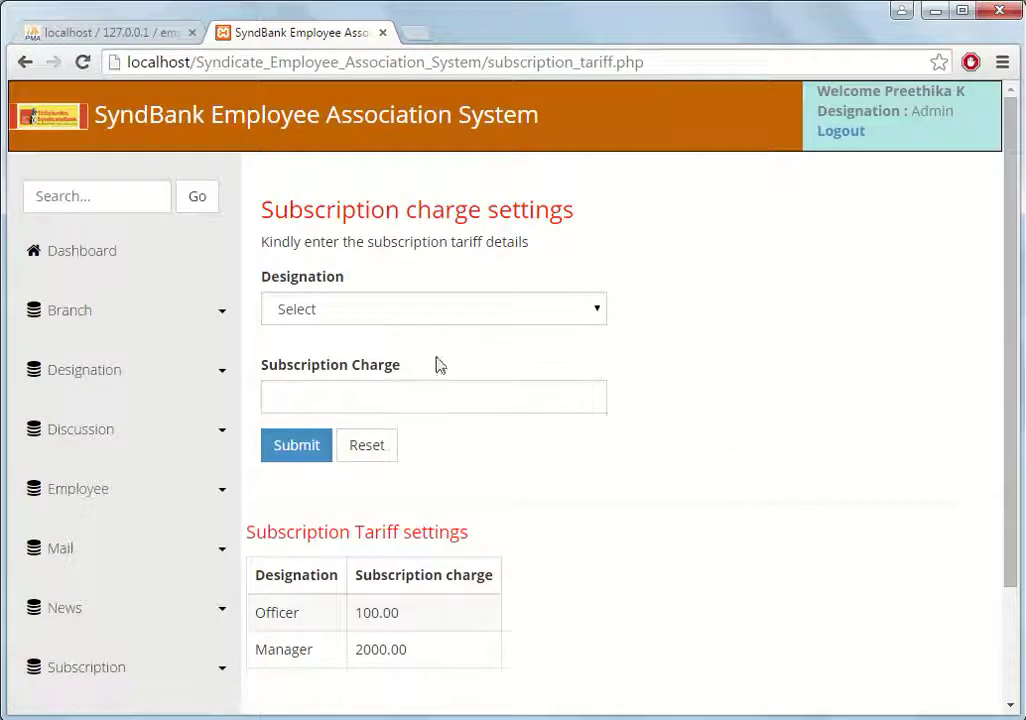
left_click(318, 309)
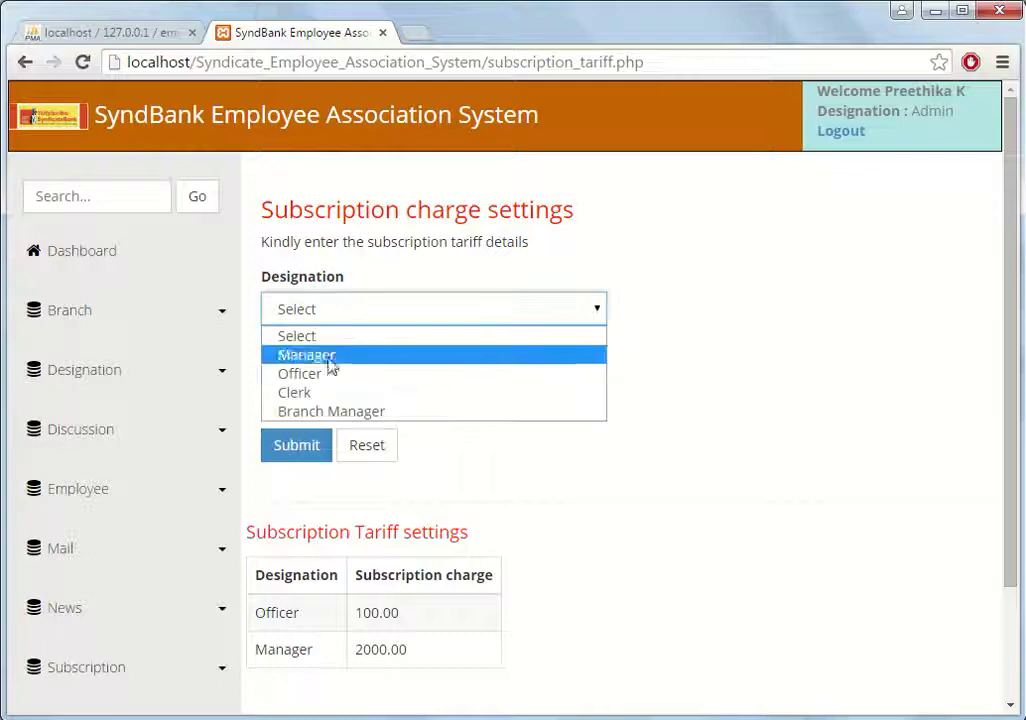
left_click(872, 344)
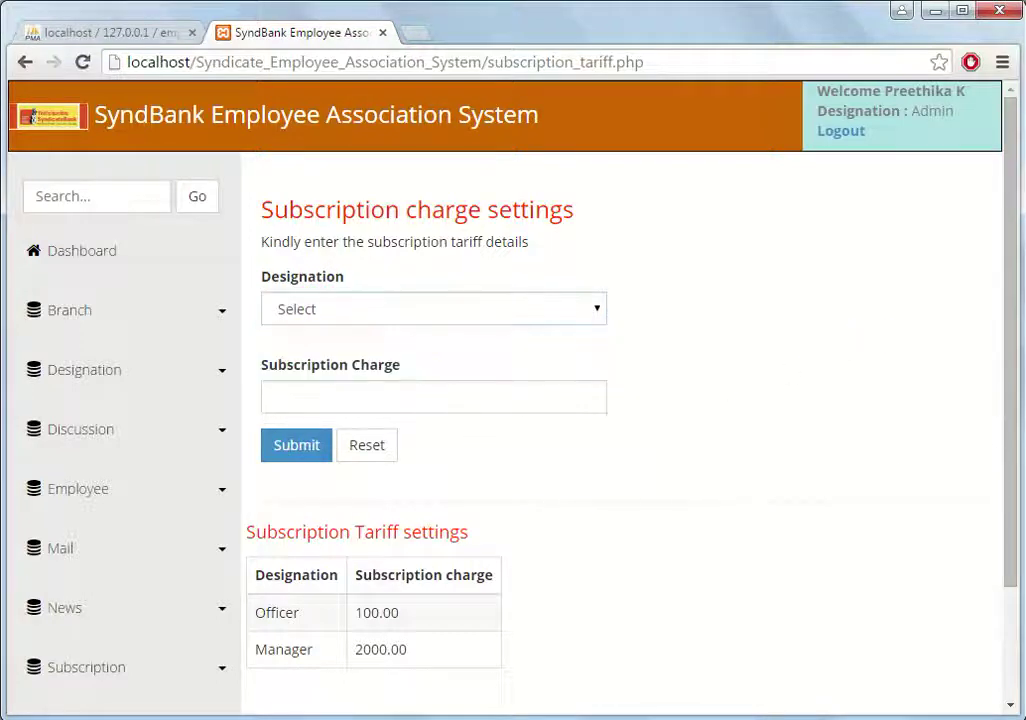
left_click_drag(1010, 343, 405, 528)
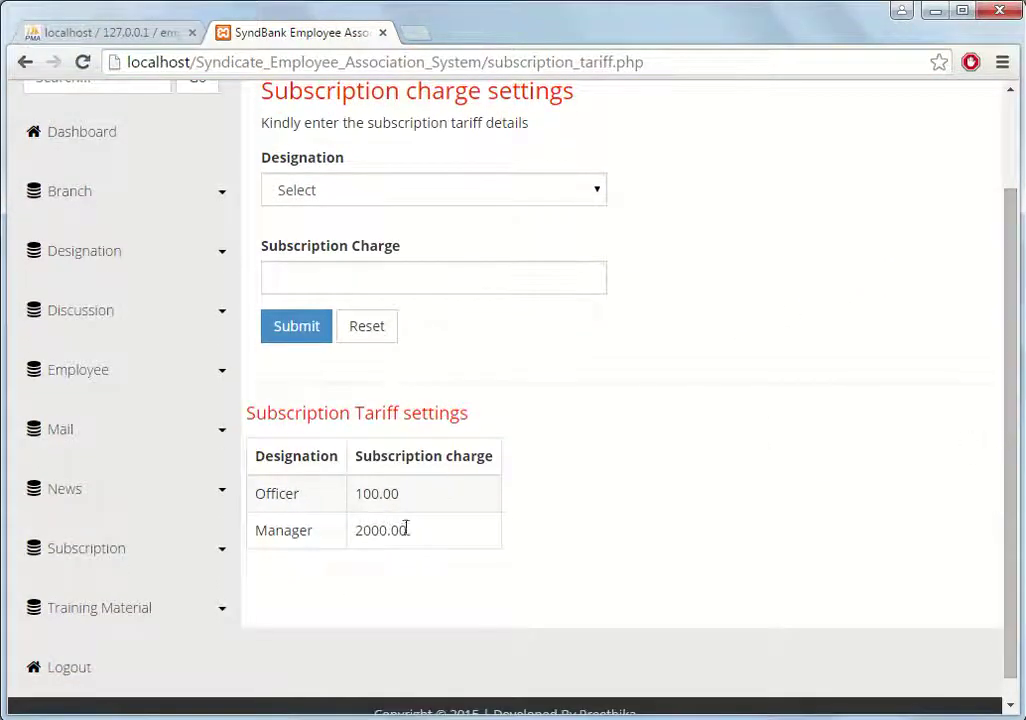
Open the form for adding training material and examine its fields down to the video link.
left_click(211, 607)
left_click(128, 664)
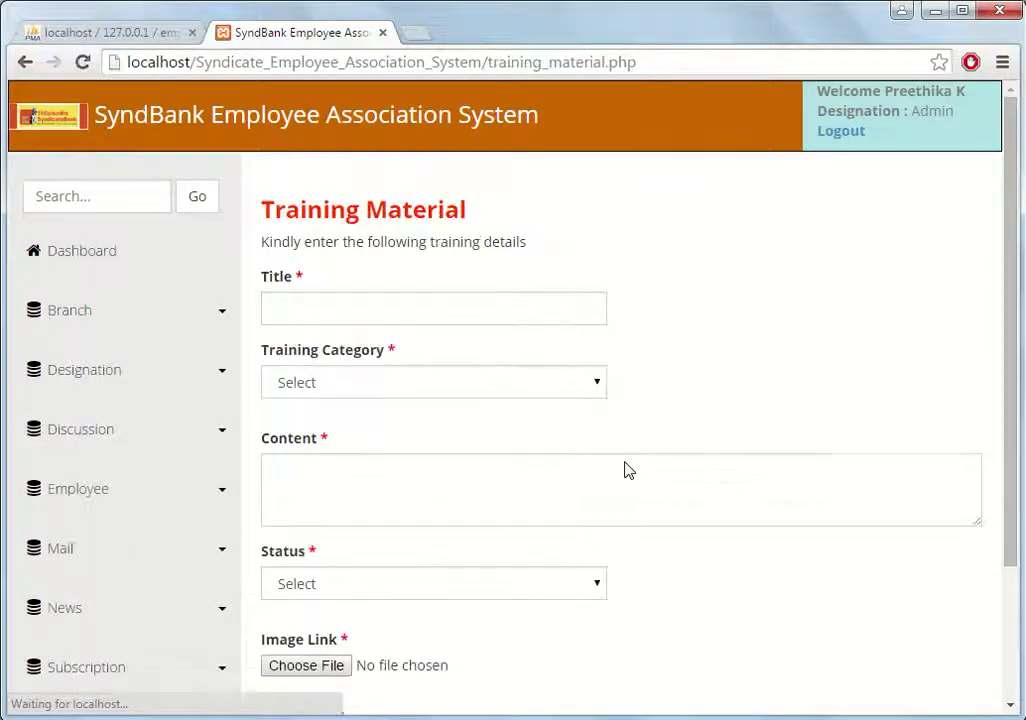
scroll(728, 412, "down", 1)
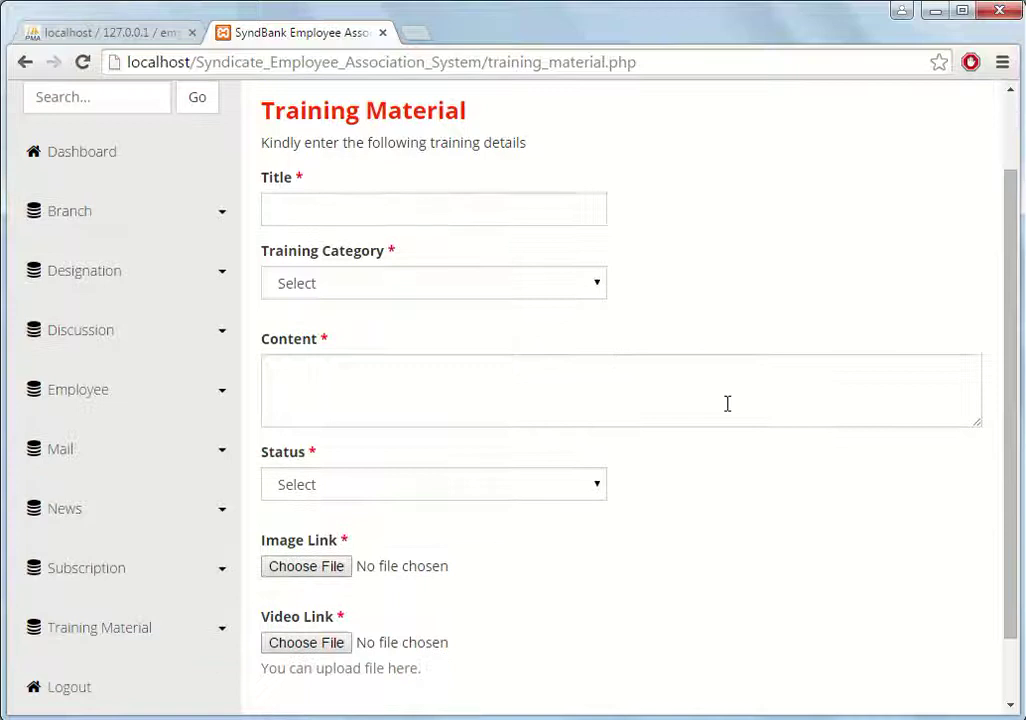
scroll(728, 408, "down", 1)
scroll(728, 412, "up", 1)
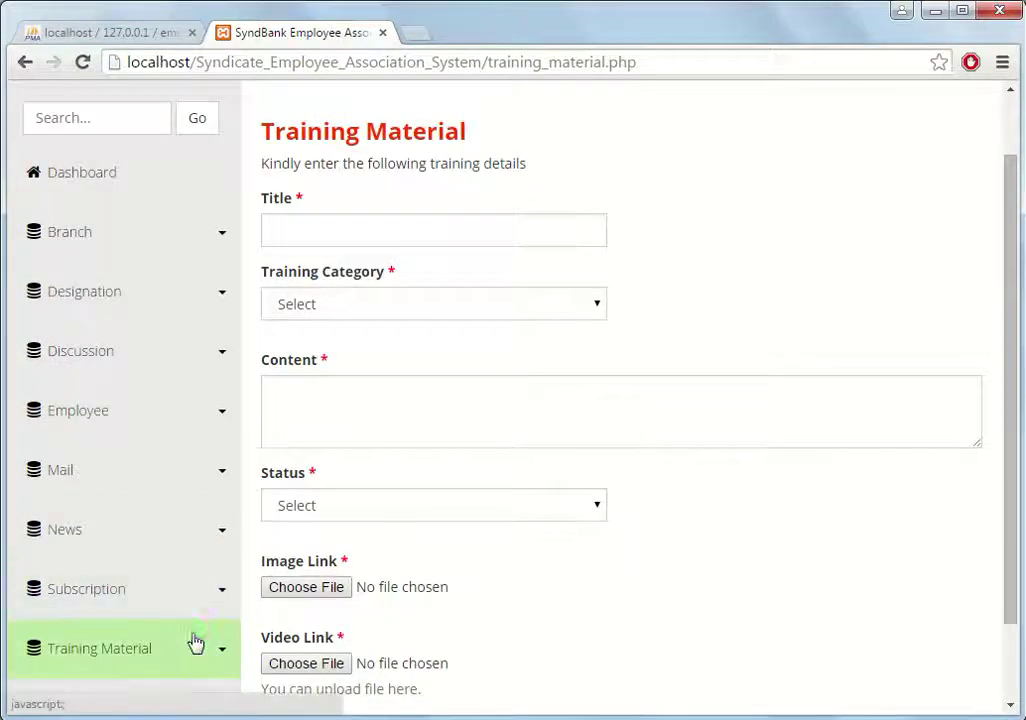
View the training material list and open the full "Online Banking Transaction tutorial" entry.
left_click(197, 645)
scroll(115, 704, "down", 1)
left_click(110, 667)
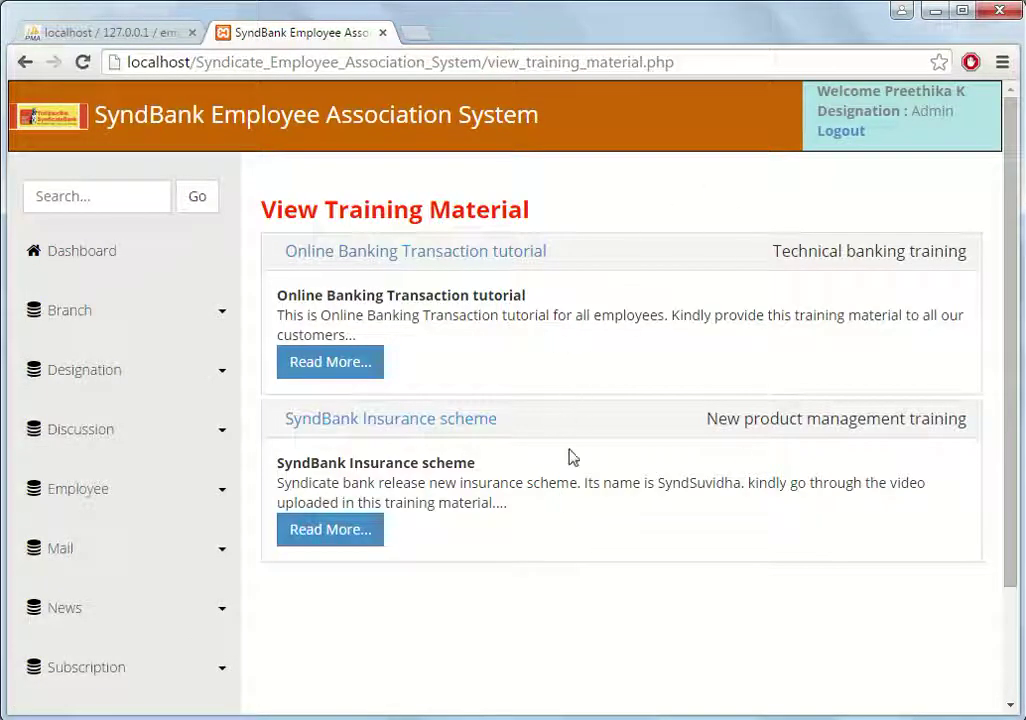
left_click(346, 366)
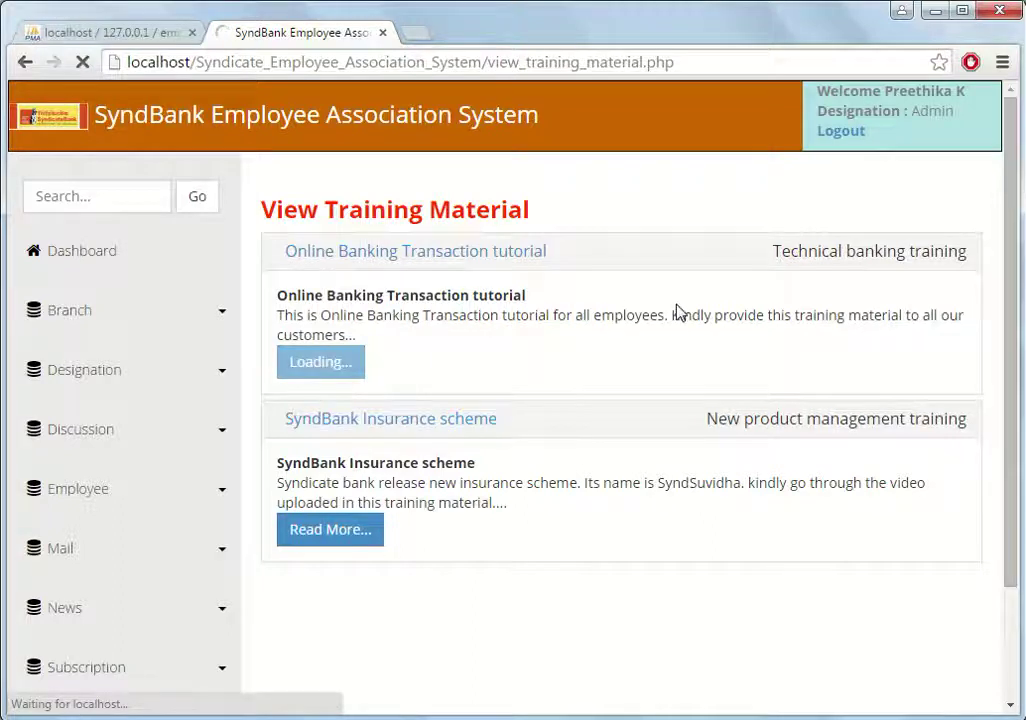
scroll(677, 313, "down", 1)
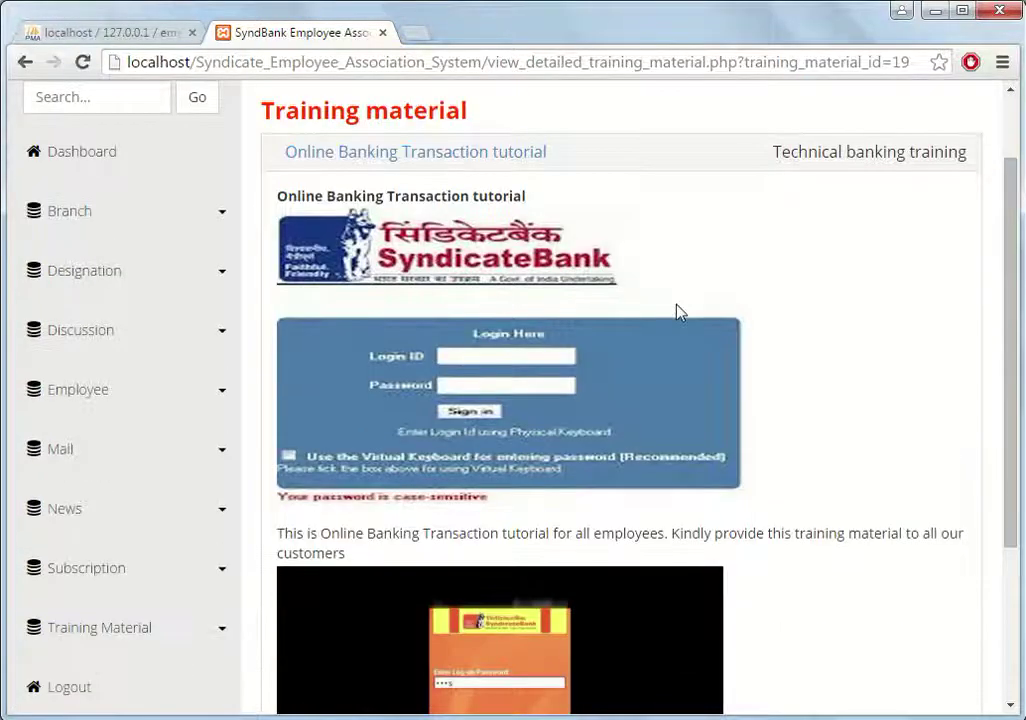
Play the tutorial's embedded video while looking over the training material page, then pause the video.
scroll(677, 313, "down", 2)
left_click(298, 604)
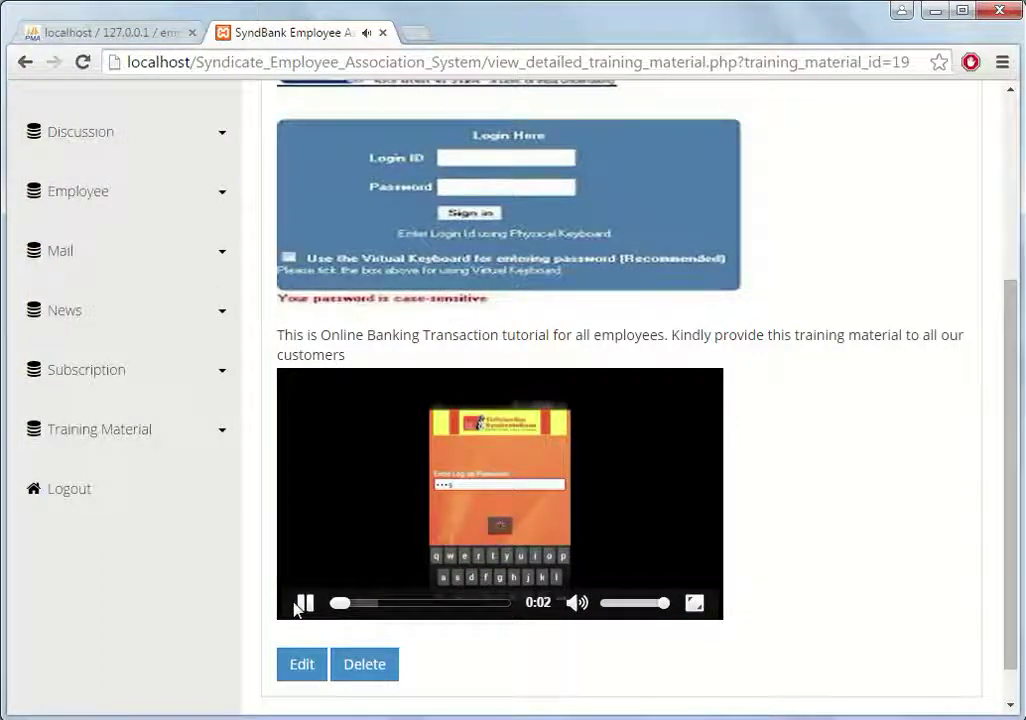
scroll(296, 608, "up", 2)
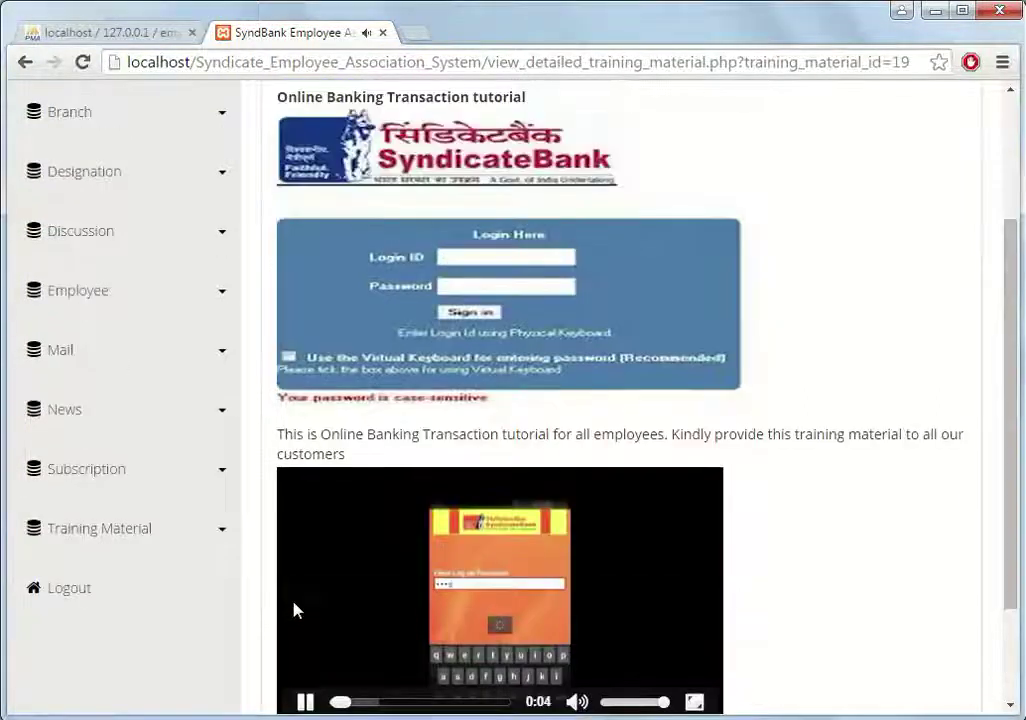
scroll(296, 610, "up", 1)
scroll(296, 610, "up", 1)
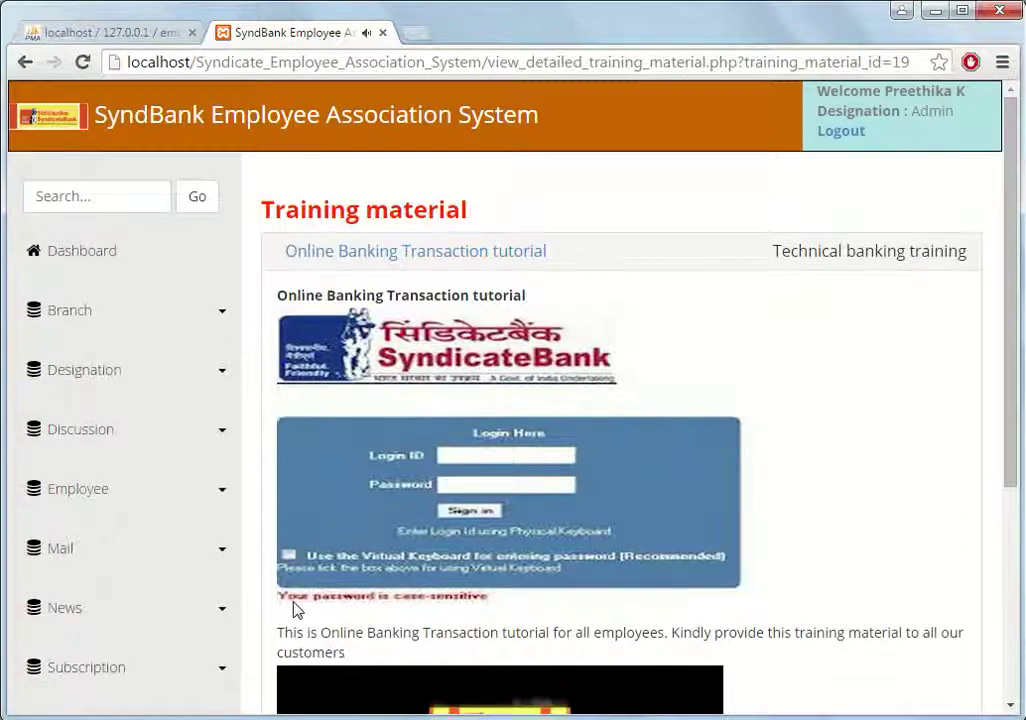
scroll(300, 640, "down", 2)
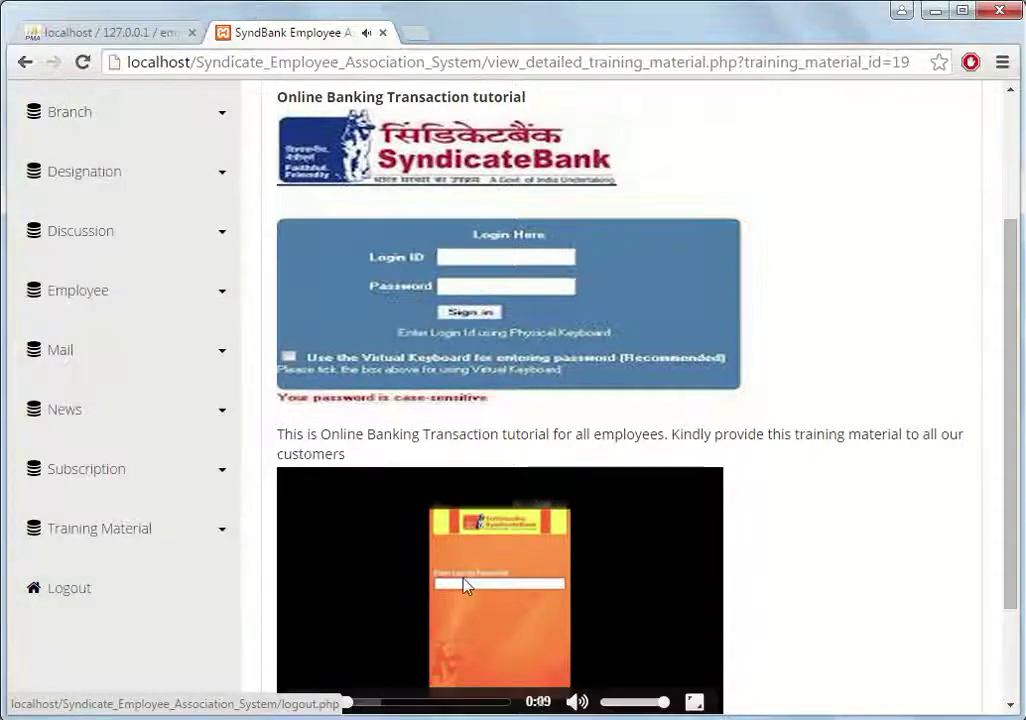
scroll(467, 584, "down", 1)
left_click(298, 605)
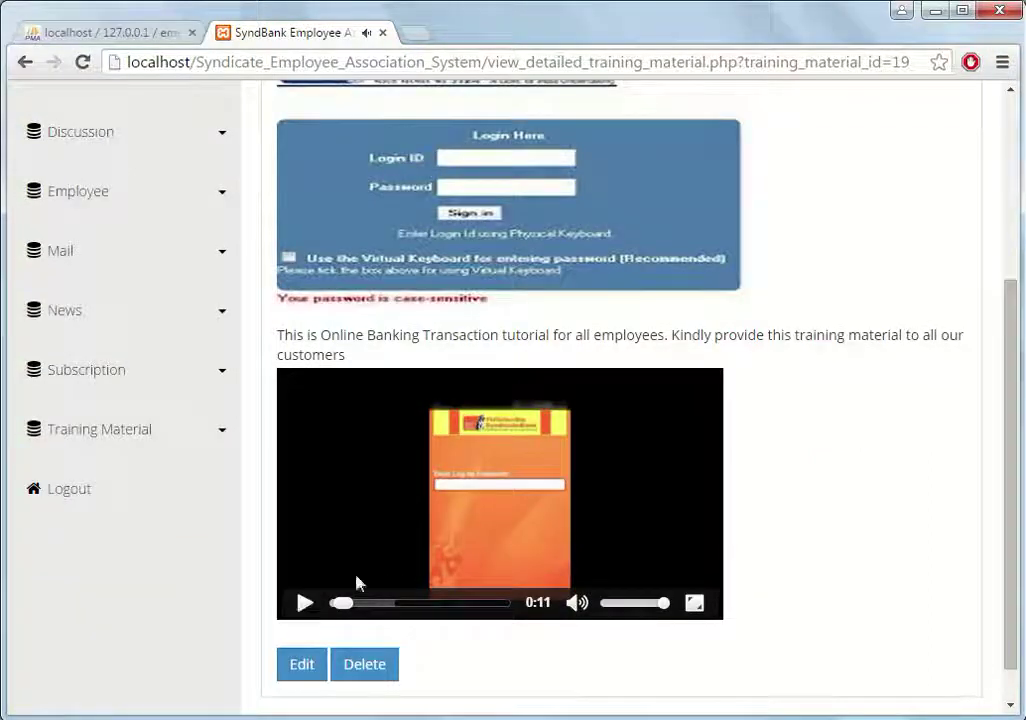
scroll(373, 573, "up", 3)
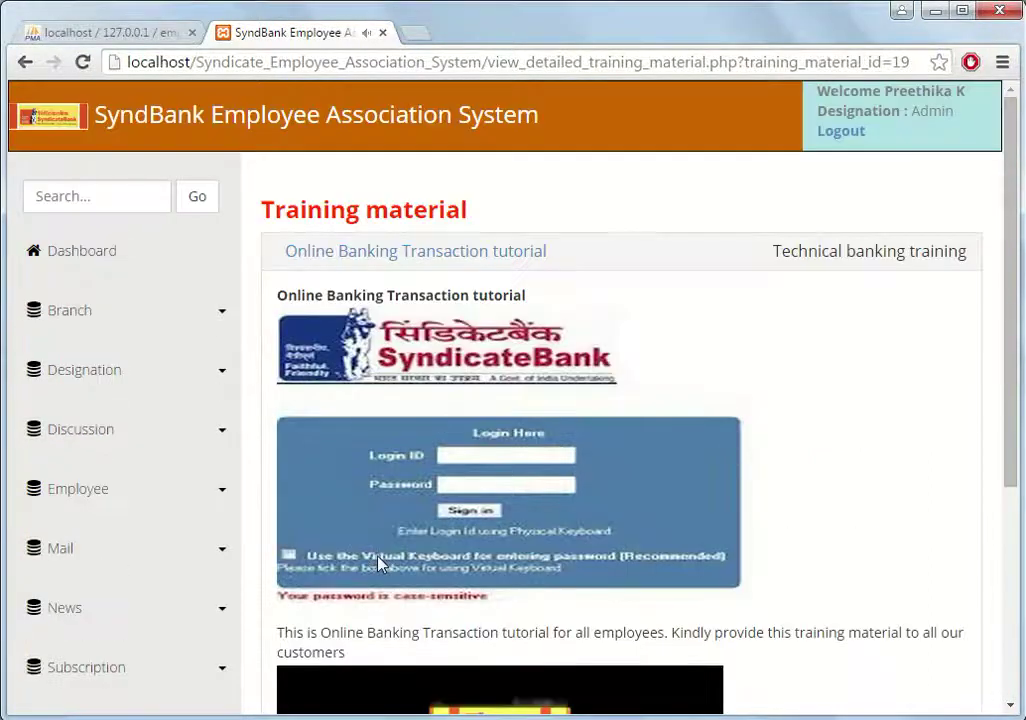